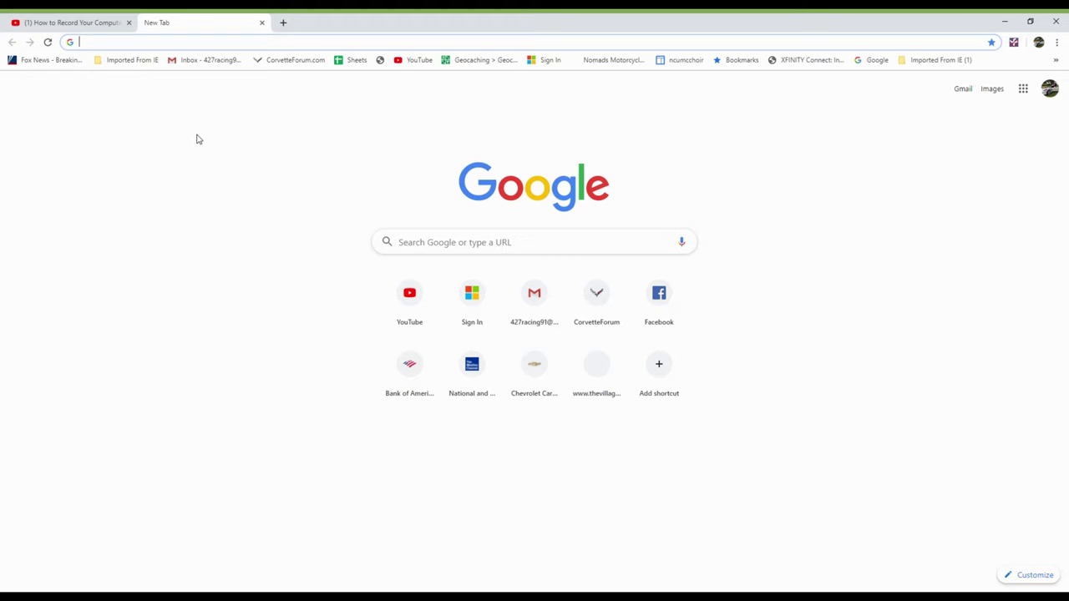
# - Enter 'ch' in a new Chrome tab so chevrolet.com is suggested
pyautogui.write('ch')
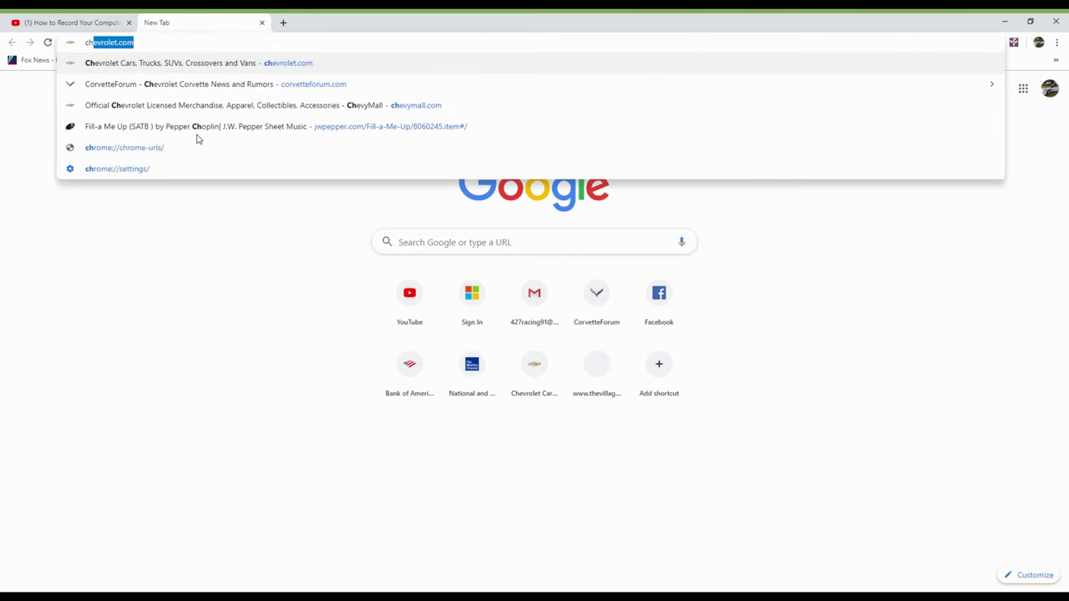
# - Go to chevrolet.com and open the 2020 Corvette from the Upcoming vehicles list
pyautogui.click(111, 44)
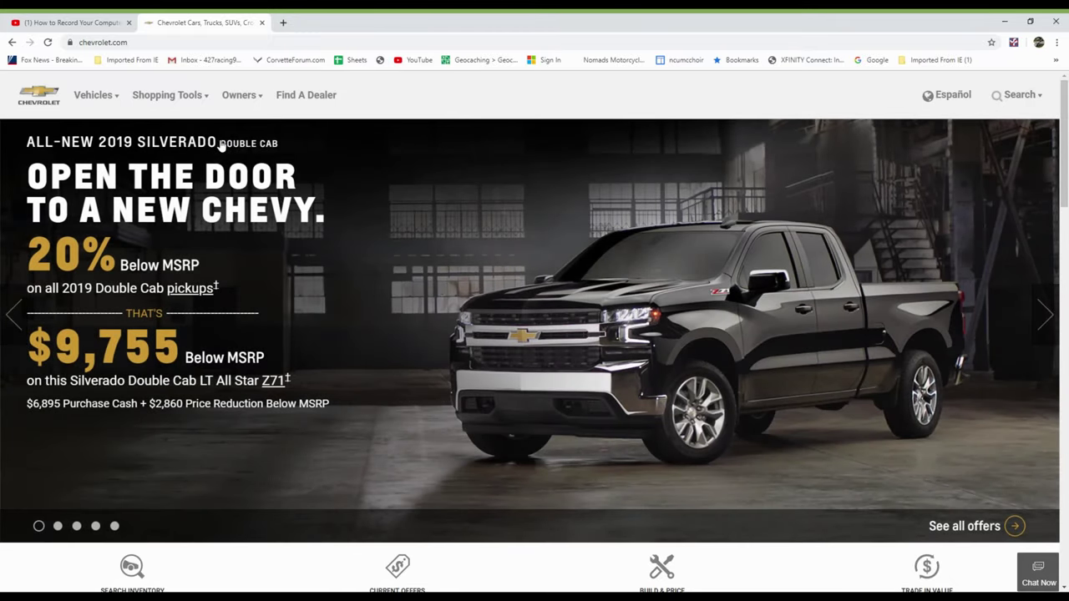
pyautogui.click(94, 95)
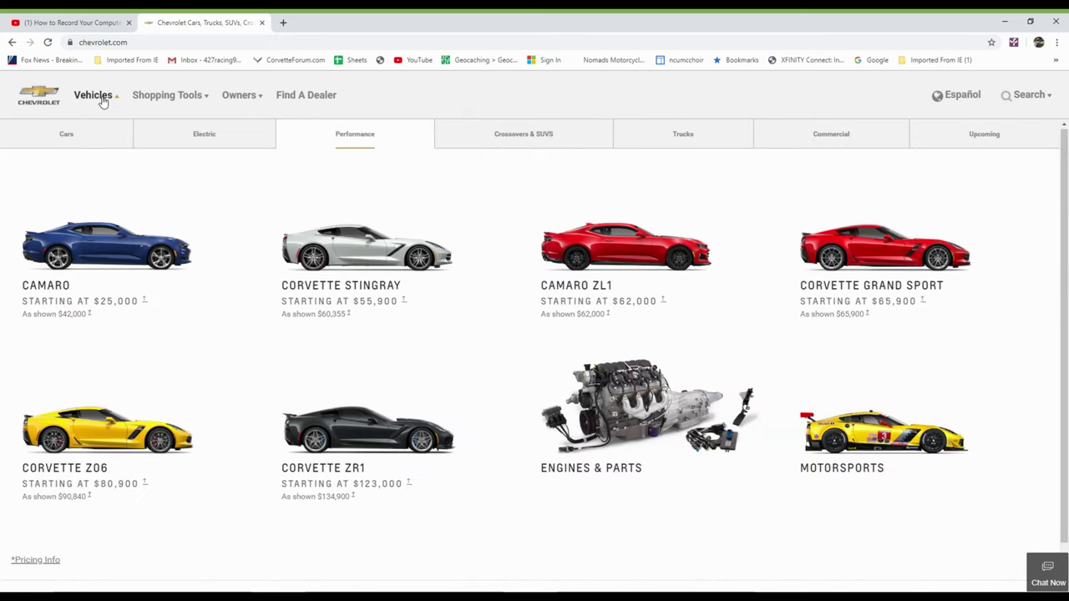
pyautogui.click(978, 137)
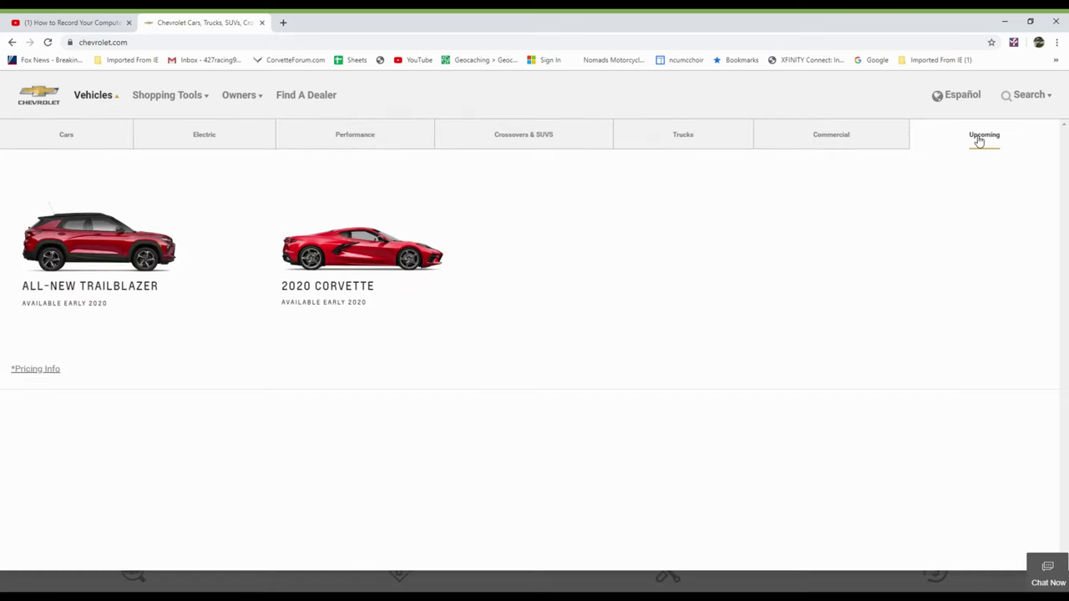
pyautogui.click(398, 253)
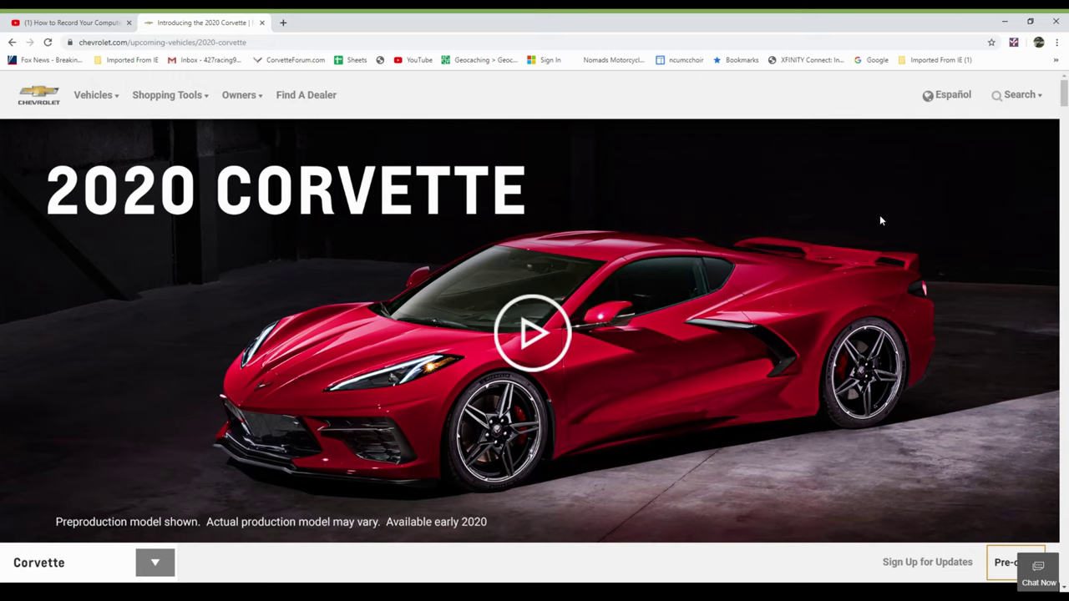
# - Scroll down the 2020 Corvette page past the trims to the Configurator section
pyautogui.scroll(-5, 880, 220)
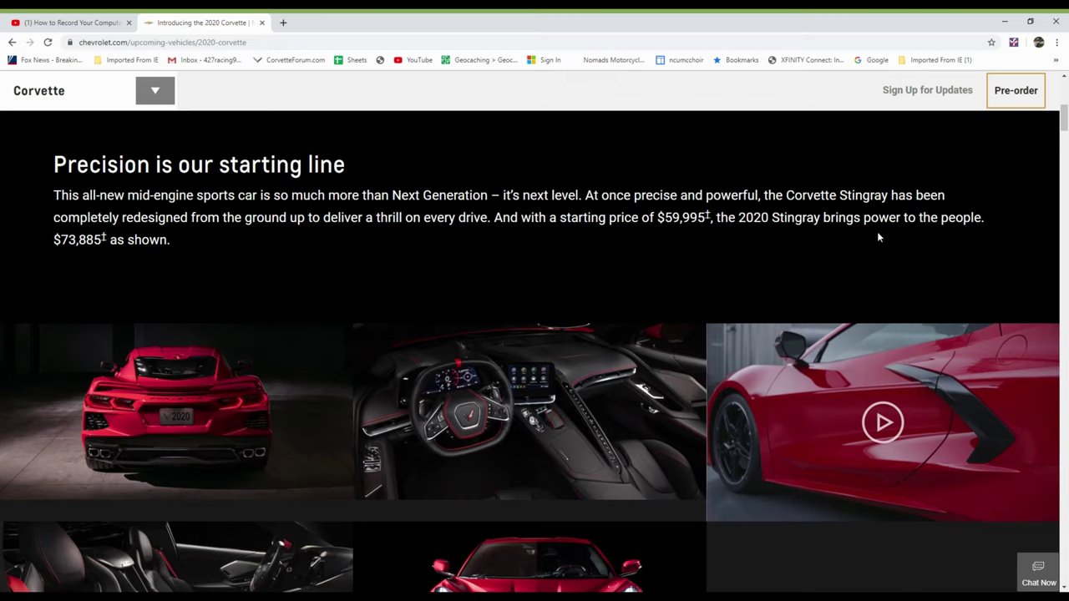
pyautogui.scroll(-1, 878, 237)
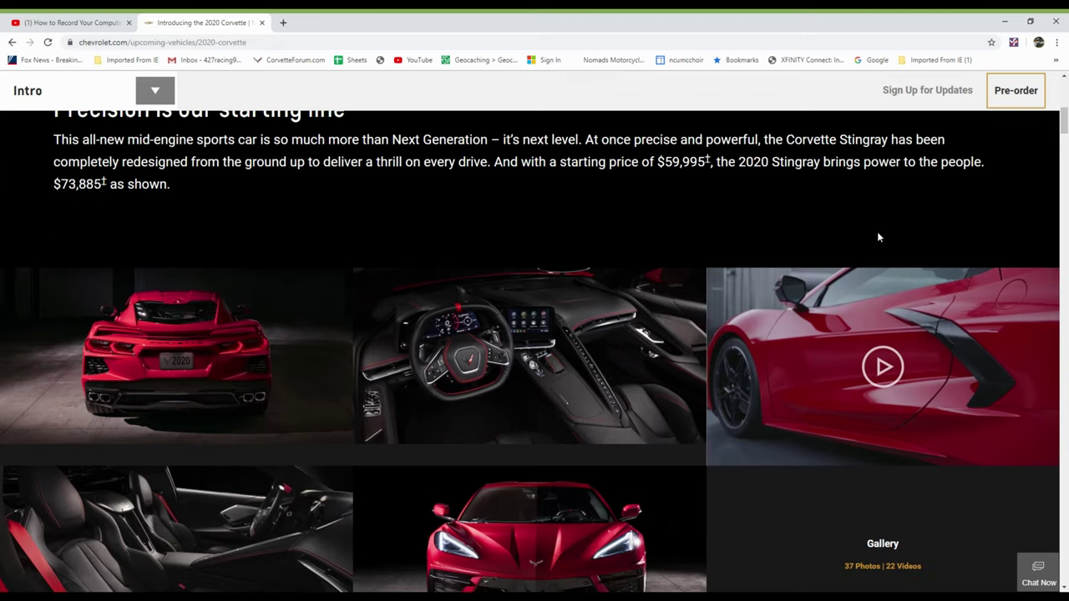
pyautogui.scroll(-3, 877, 239)
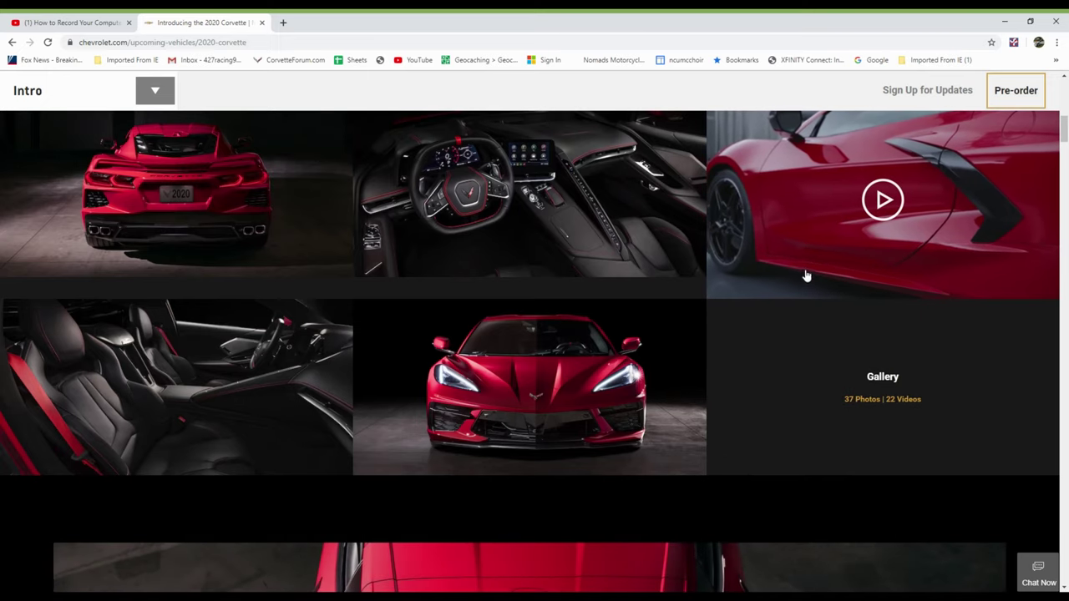
pyautogui.scroll(-5, 847, 231)
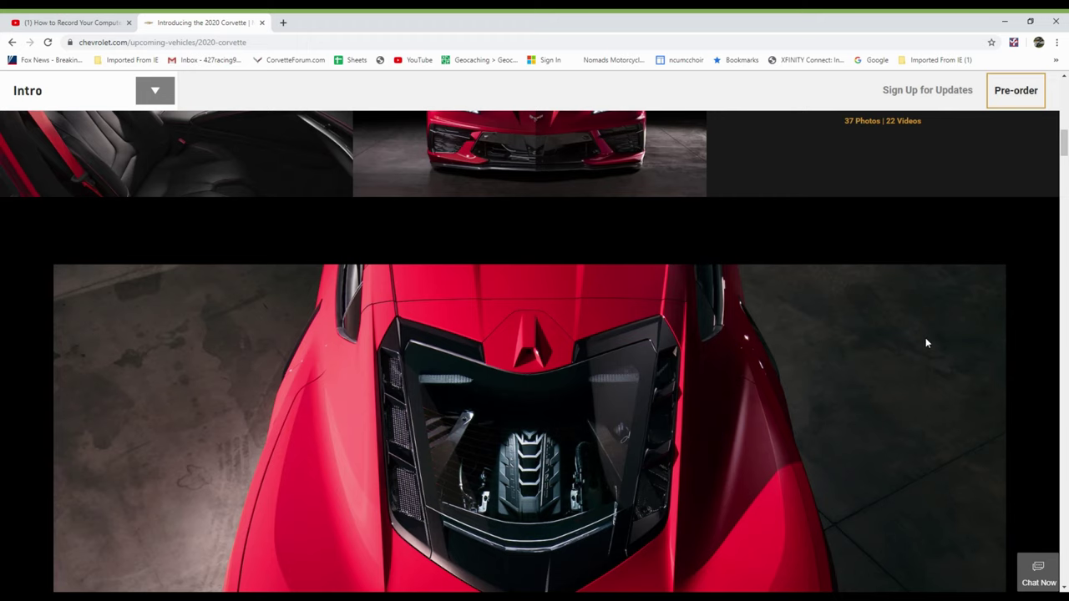
pyautogui.scroll(-1, 927, 334)
pyautogui.scroll(-2, 949, 297)
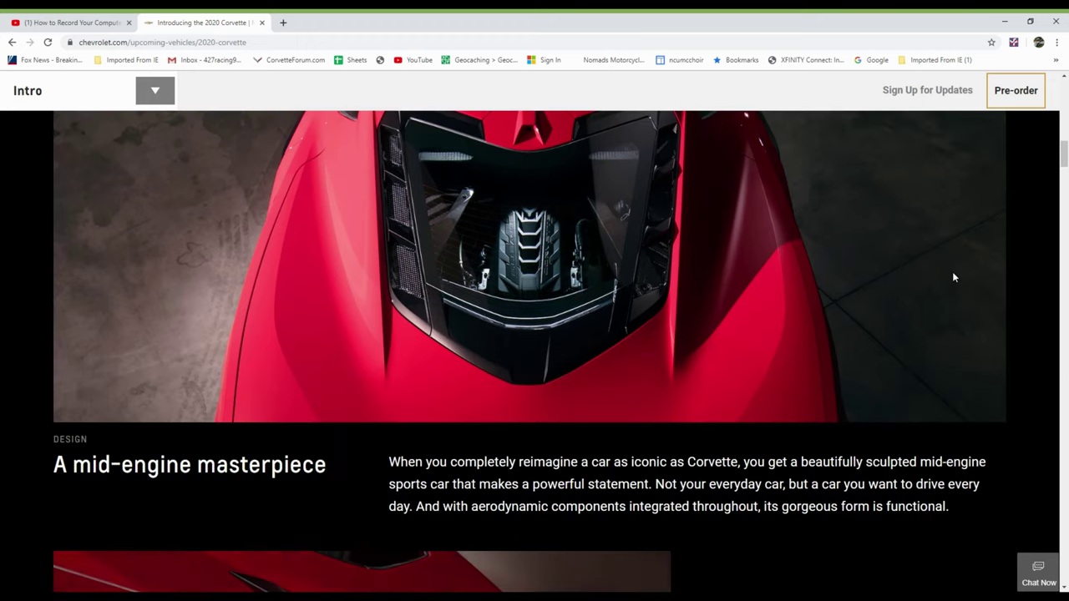
pyautogui.scroll(-5, 967, 269)
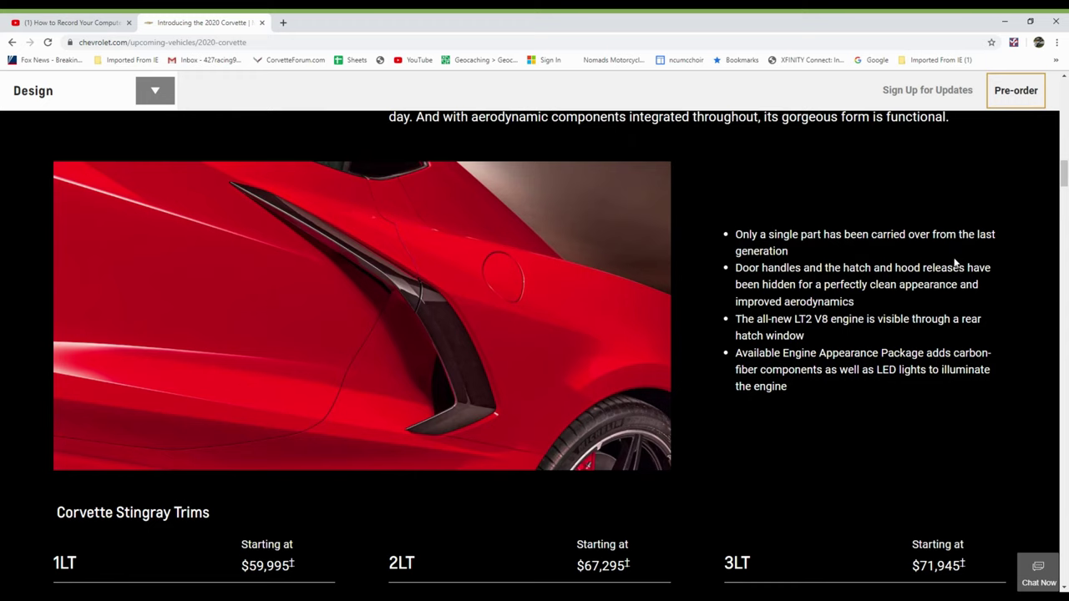
pyautogui.scroll(-4, 952, 276)
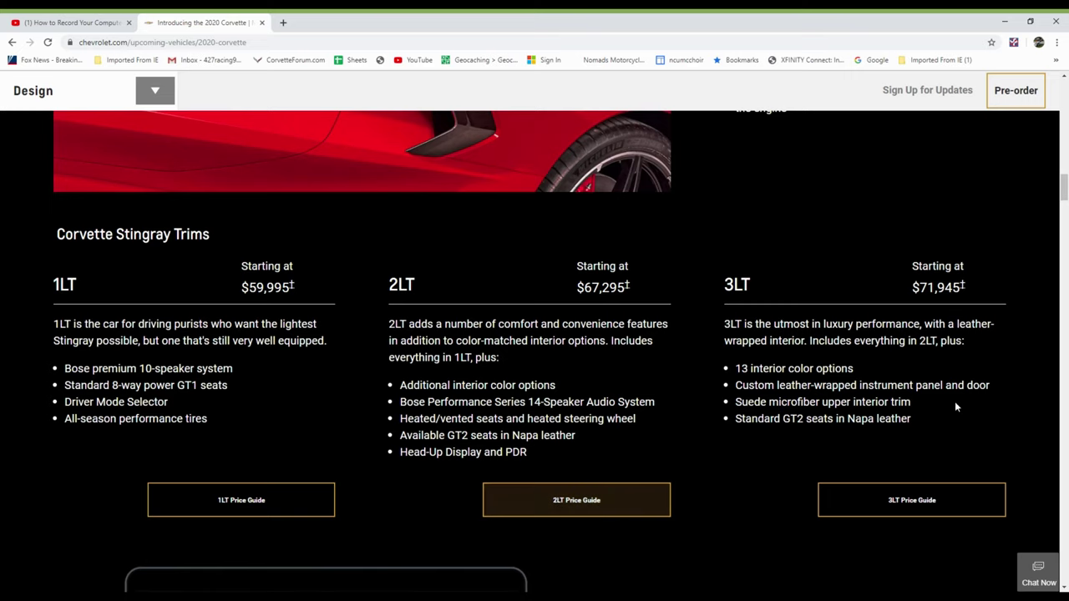
pyautogui.scroll(-1, 912, 356)
pyautogui.scroll(-3, 912, 355)
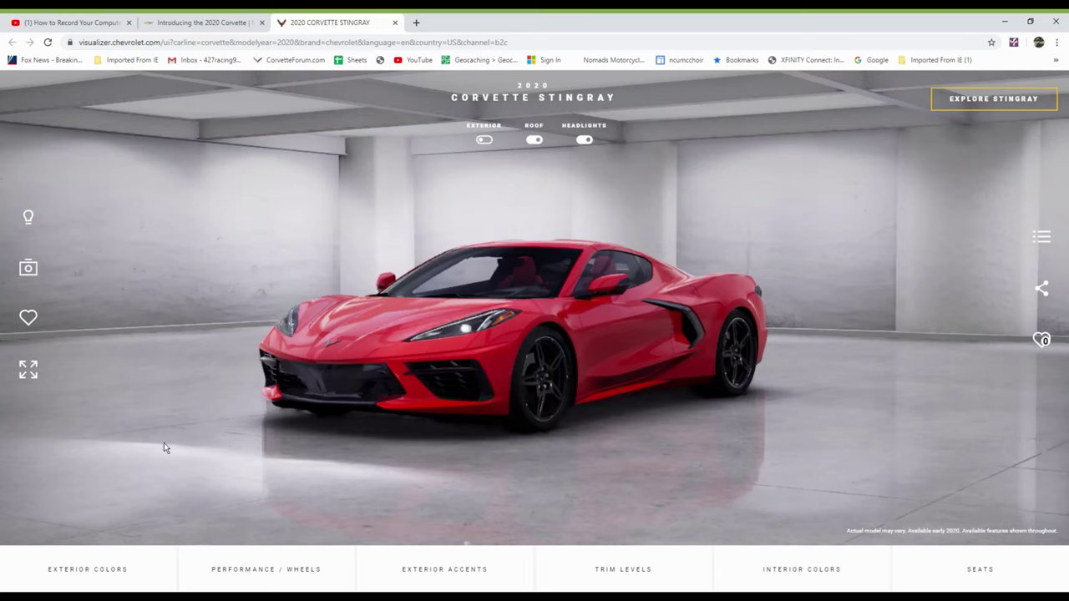
# - Preview the Stingray in Black, Arctic White and Accelerate Yellow paint
pyautogui.click(101, 571)
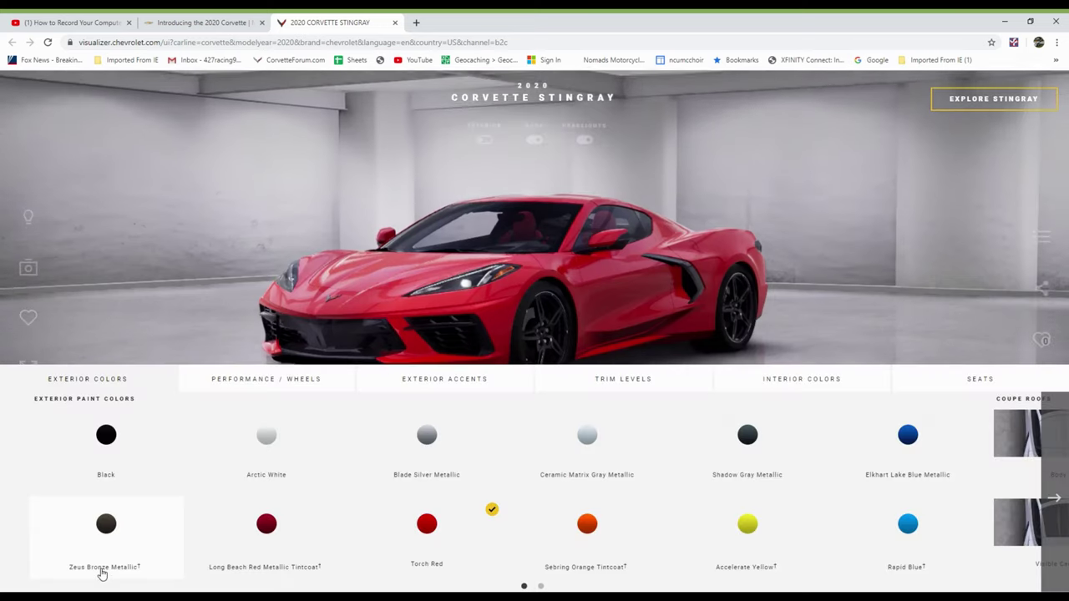
pyautogui.click(106, 435)
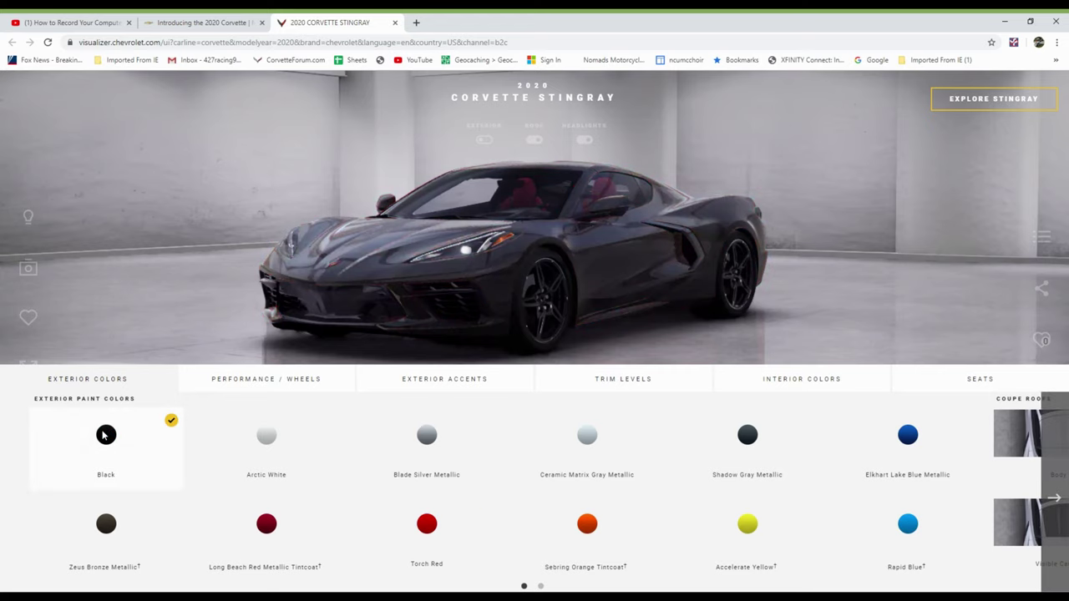
pyautogui.click(273, 437)
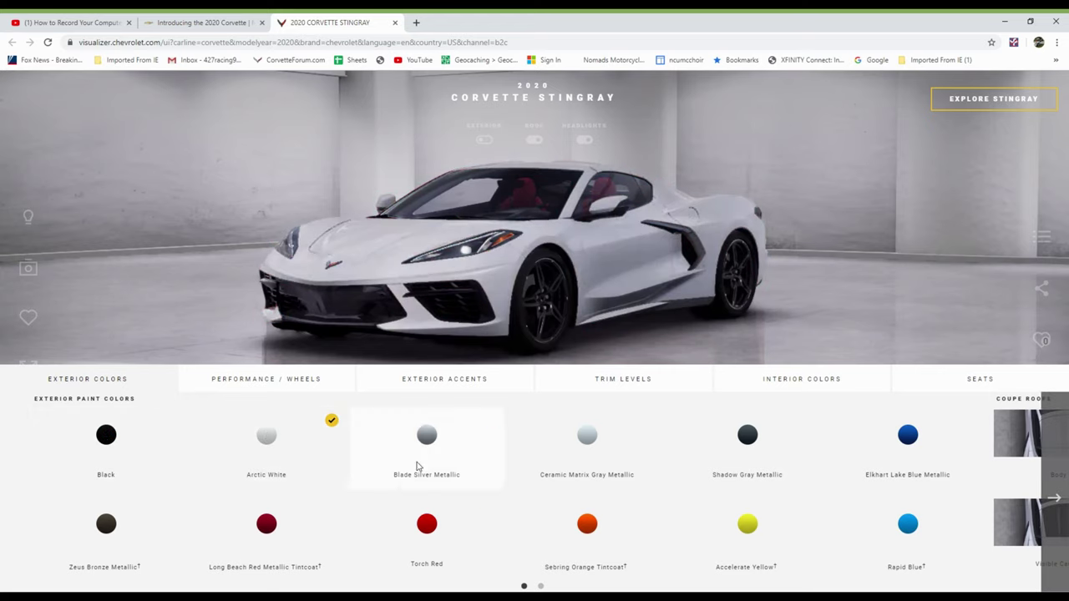
pyautogui.click(591, 534)
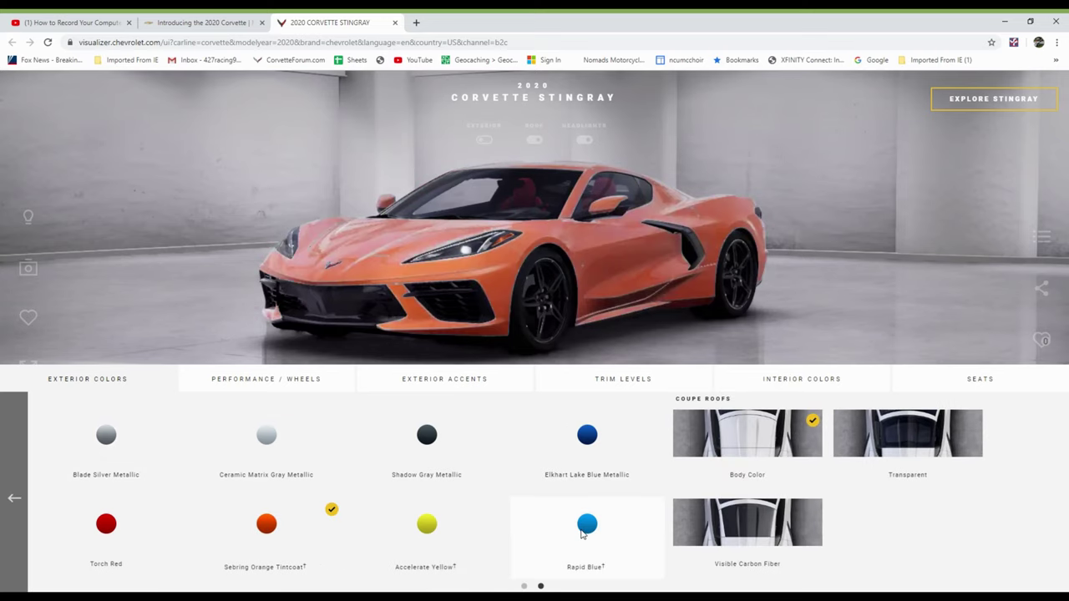
pyautogui.click(433, 533)
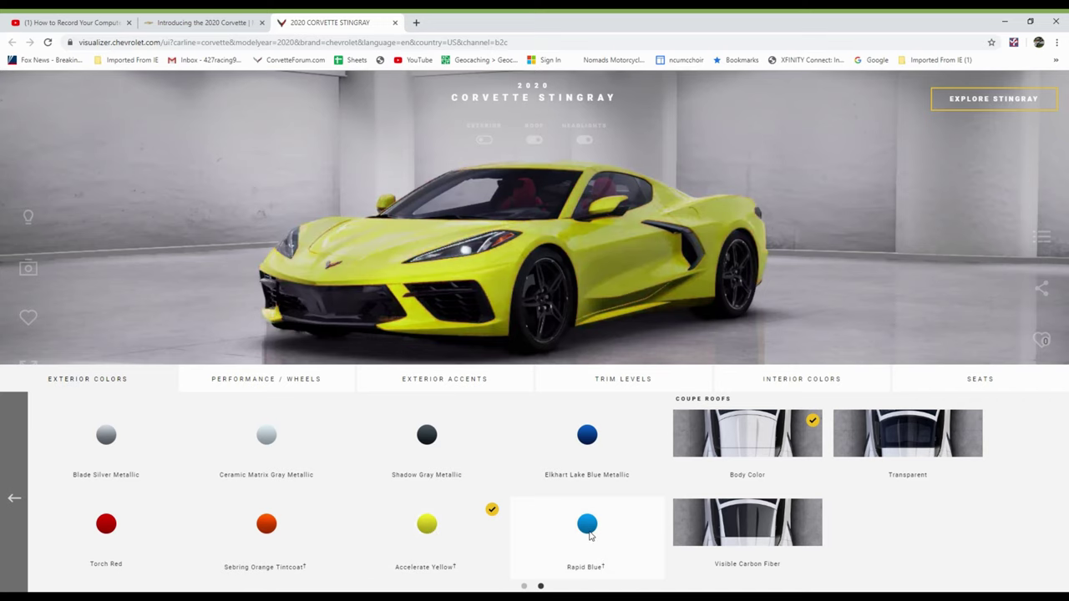
# - Compare the Rapid Blue, Elkhart Lake Blue, Shadow Gray and Ceramic Matrix Gray paints, then choose Torch Red
pyautogui.click(589, 534)
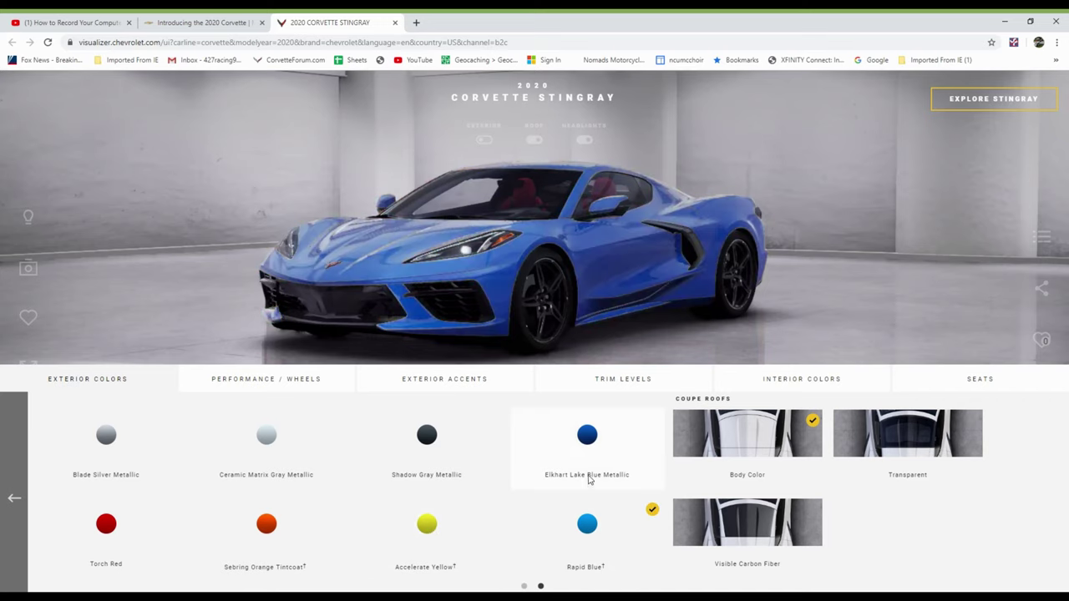
pyautogui.click(572, 449)
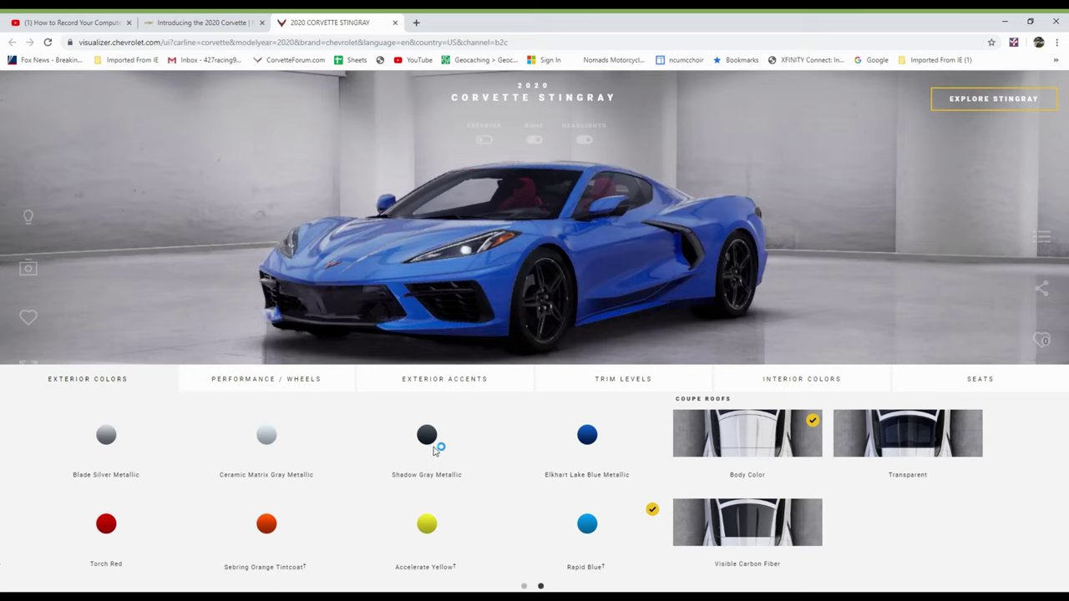
pyautogui.click(427, 441)
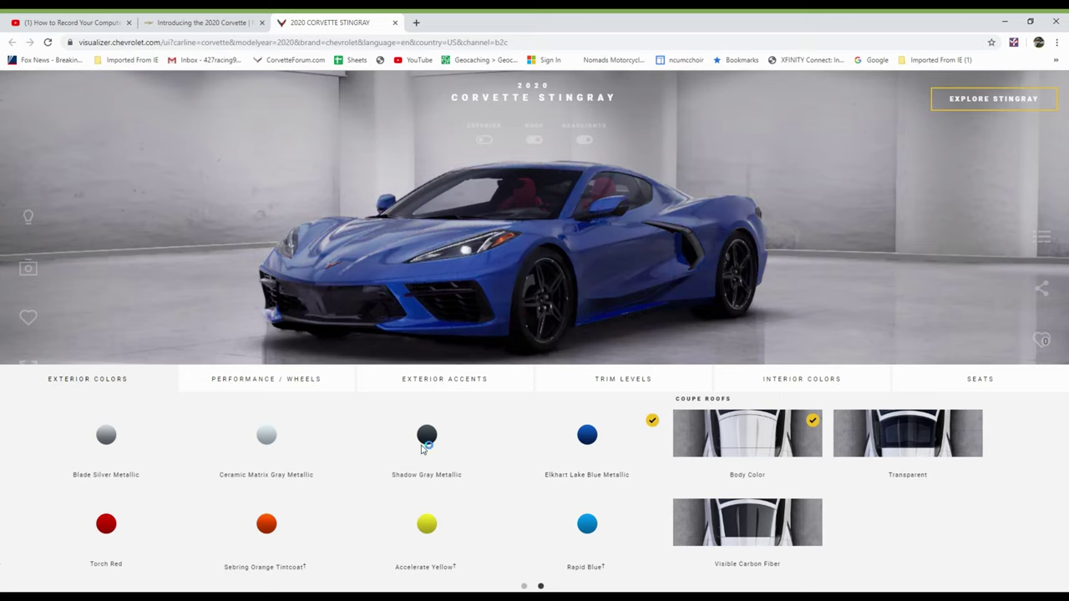
pyautogui.click(271, 440)
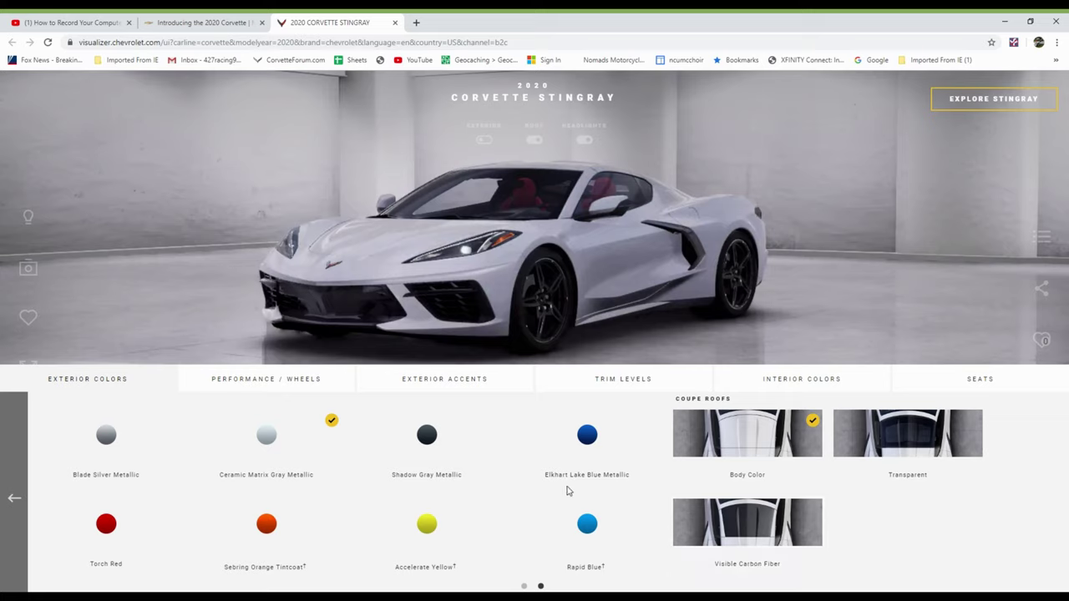
pyautogui.click(107, 526)
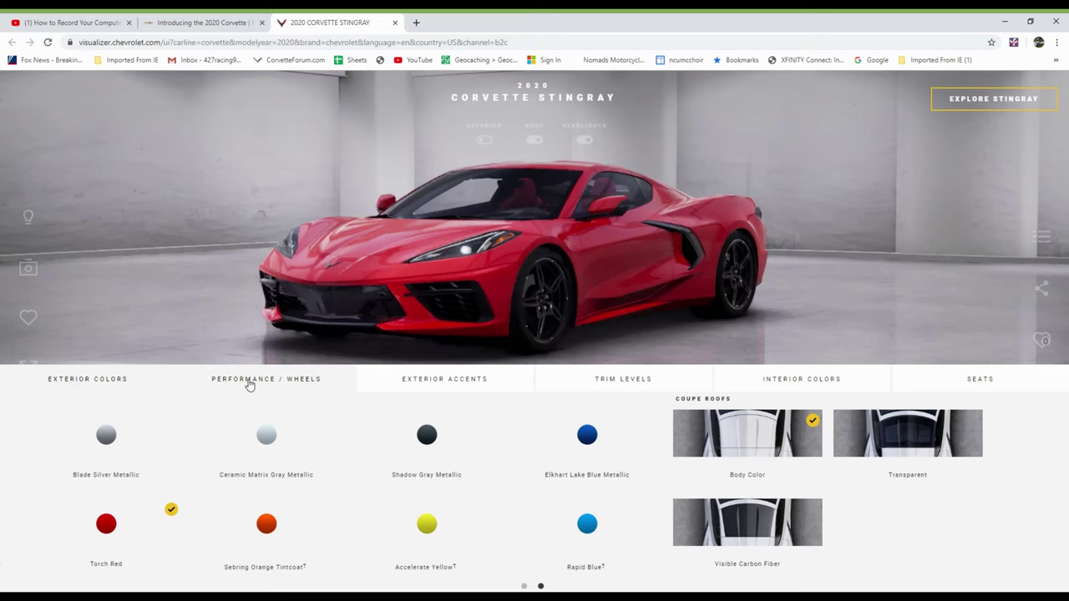
pyautogui.click(248, 382)
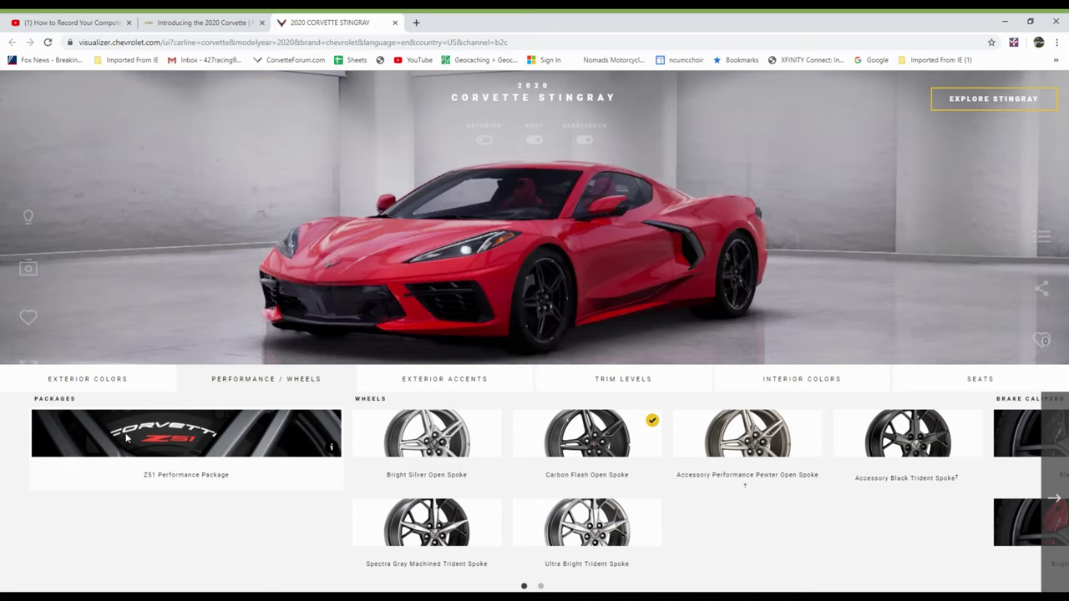
# - Add the Z51 Performance Package and Bright Red brake calipers
pyautogui.click(236, 434)
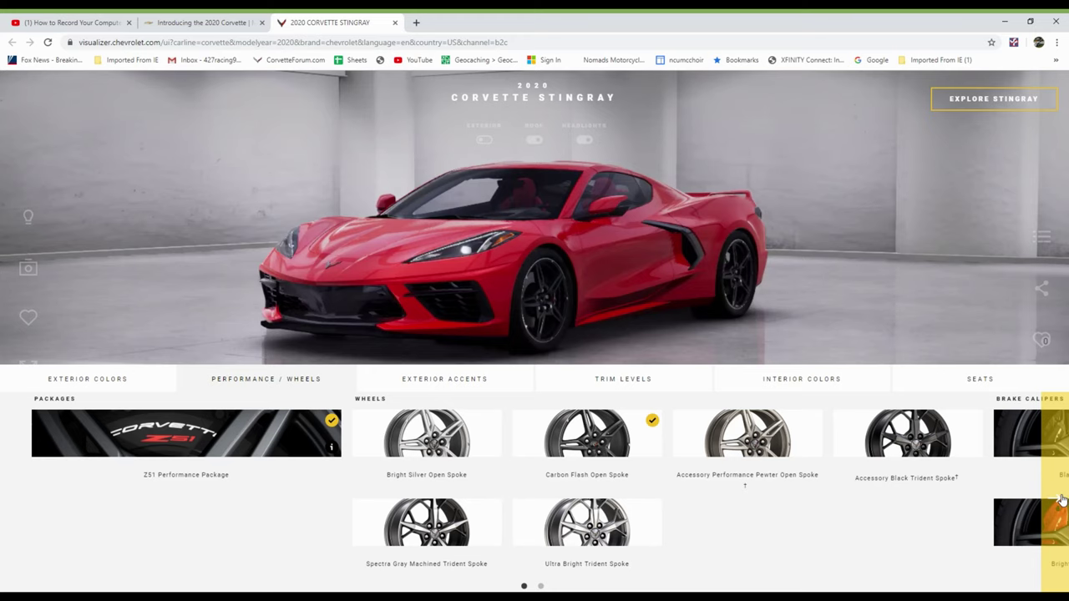
pyautogui.click(1060, 499)
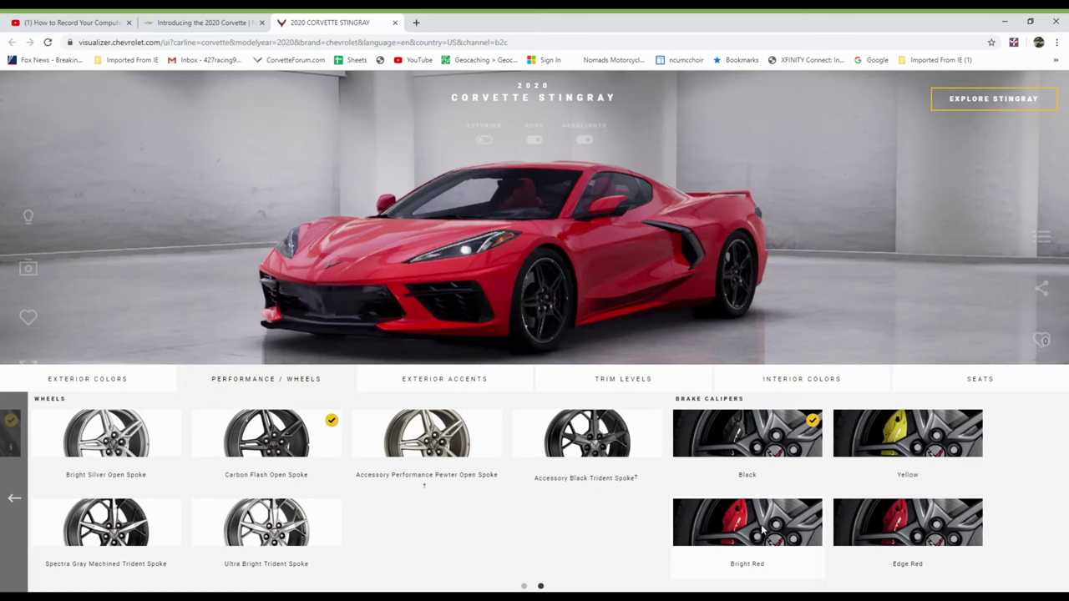
pyautogui.click(766, 531)
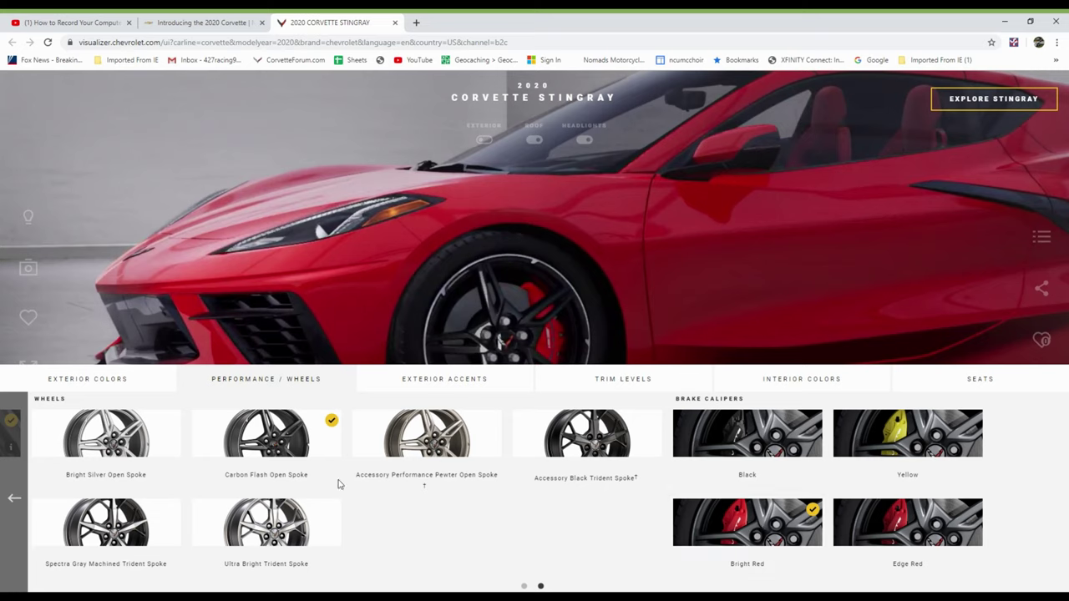
pyautogui.click(440, 380)
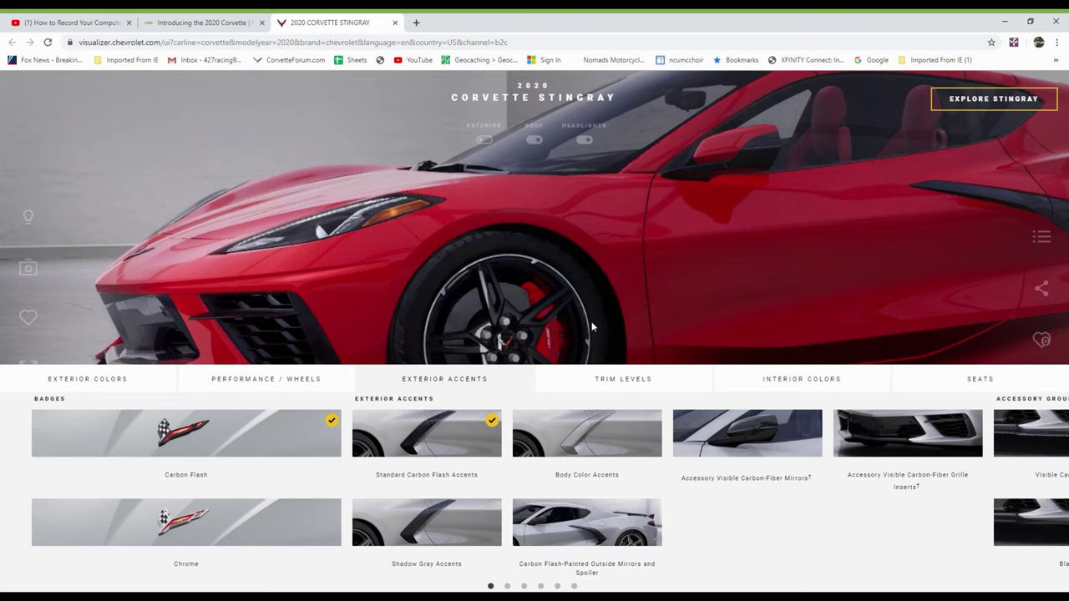
# - Turn the car to rear and side views, then add Carbon Flash-Painted Outside Mirrors and Spoiler
pyautogui.scroll(2, 691, 245)
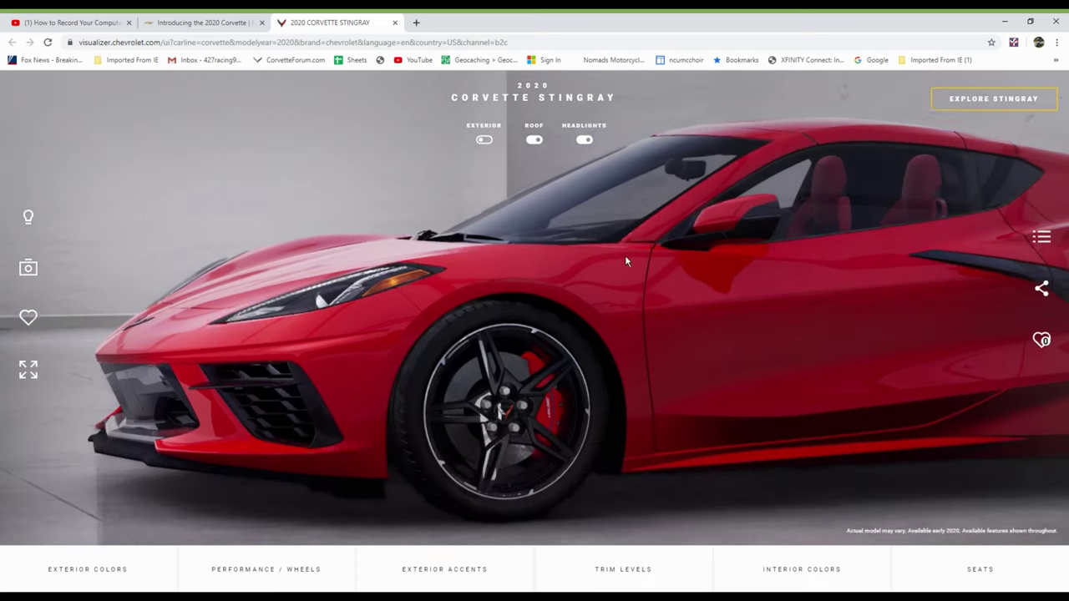
pyautogui.moveTo(661, 340); pyautogui.dragTo(706, 344)
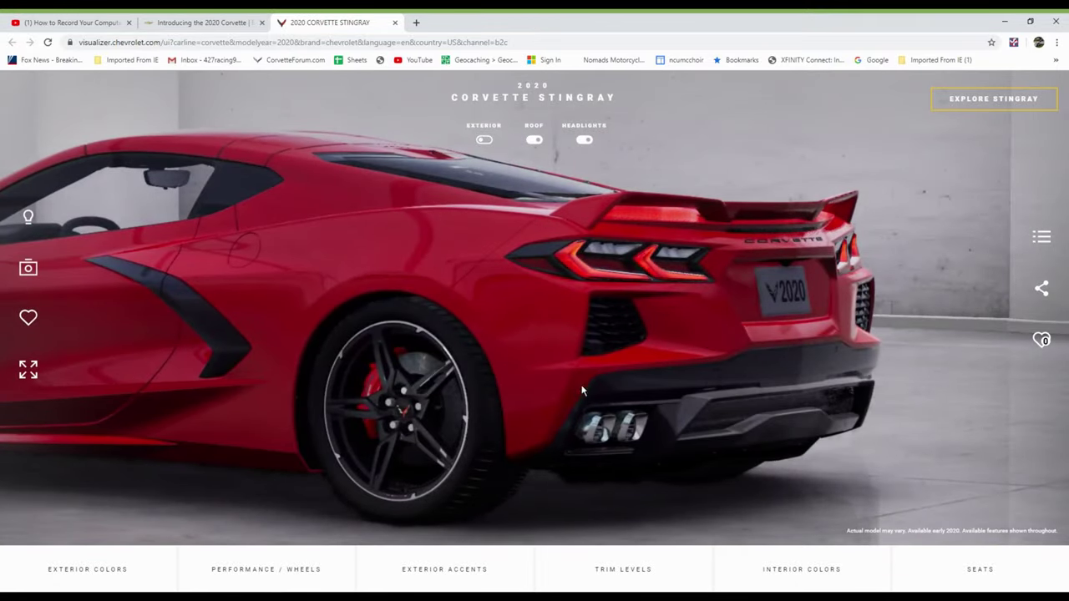
pyautogui.moveTo(551, 387); pyautogui.dragTo(598, 388)
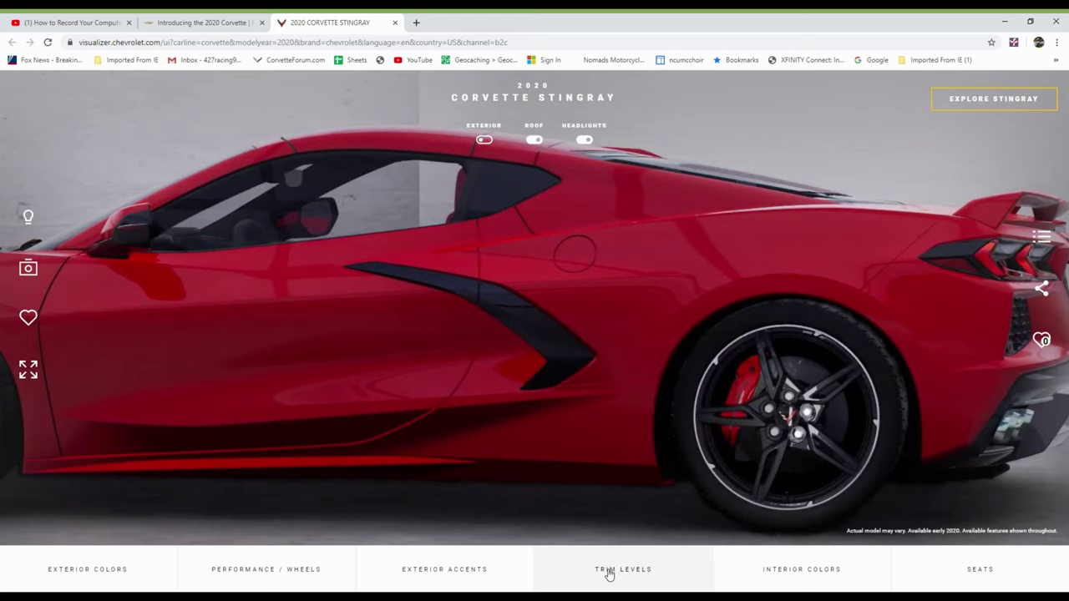
pyautogui.click(475, 577)
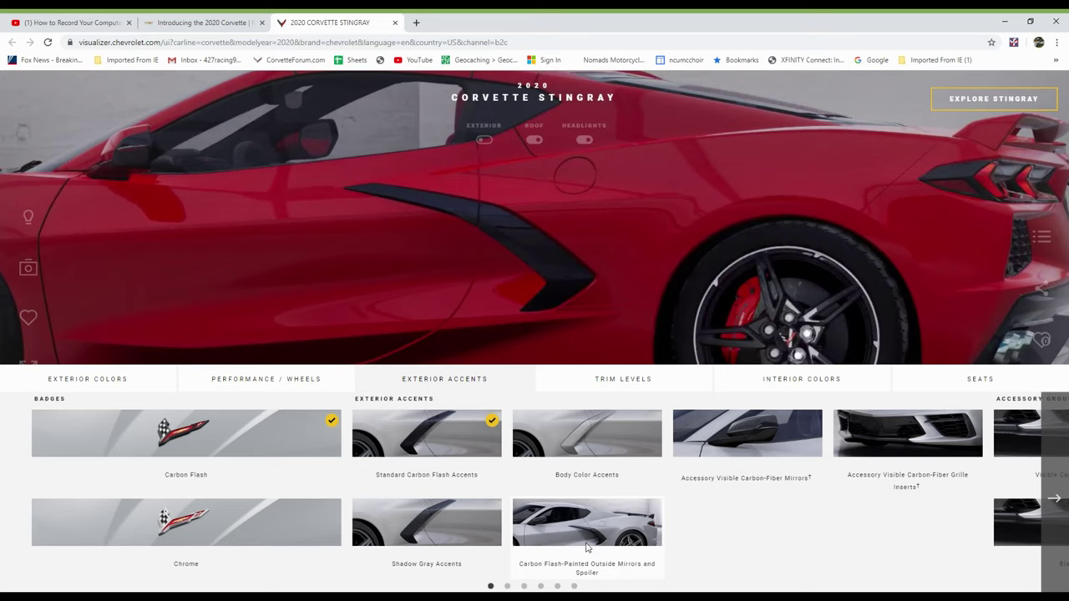
pyautogui.click(589, 538)
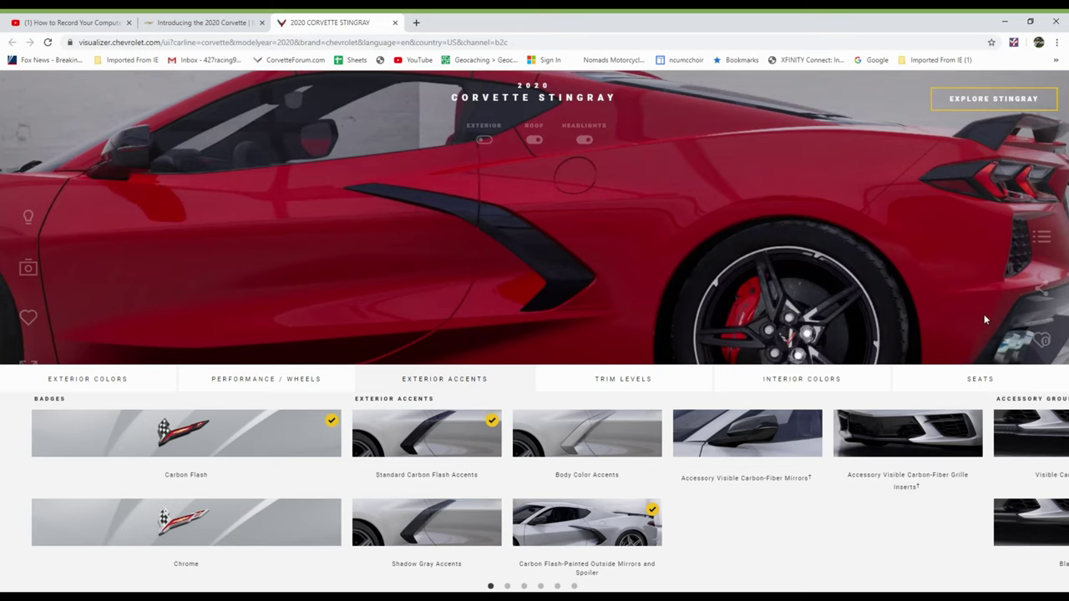
# - Page through the accessories to the engine covers and add the Engine Appearance Package
pyautogui.click(1055, 504)
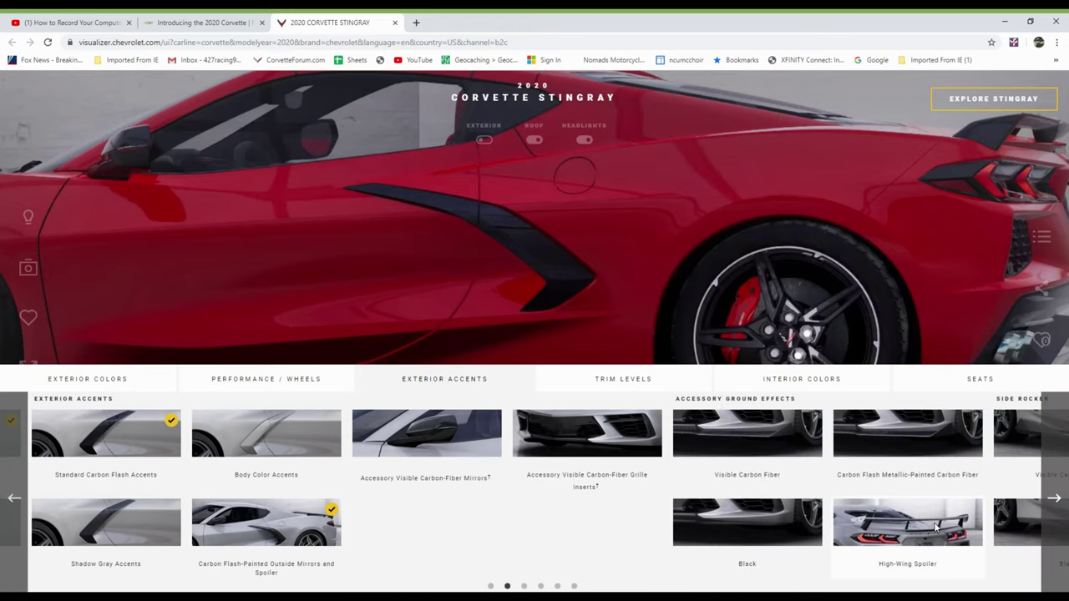
pyautogui.click(1061, 499)
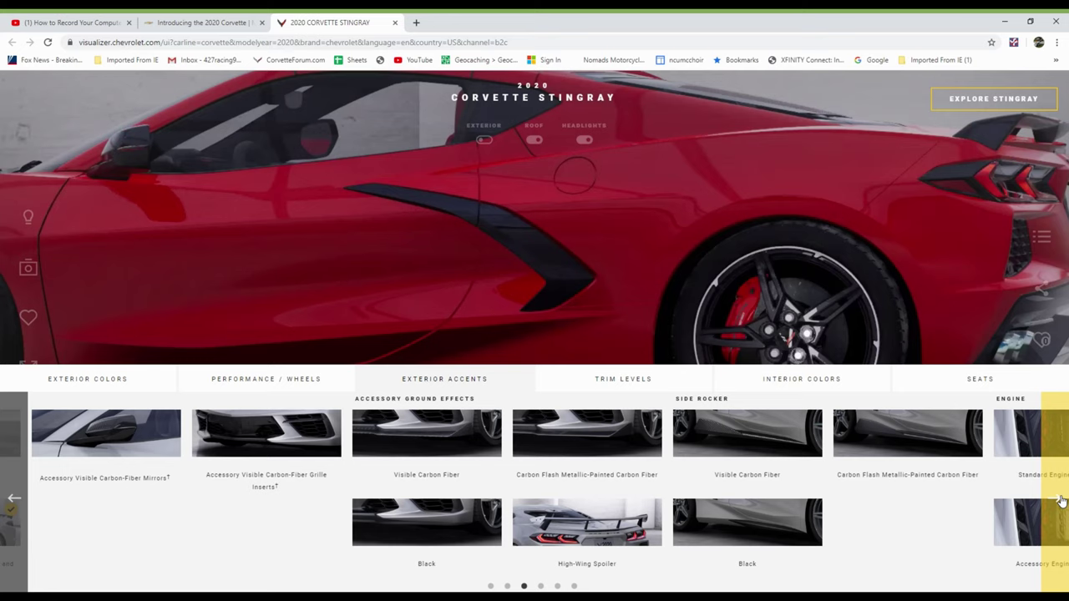
pyautogui.click(1061, 499)
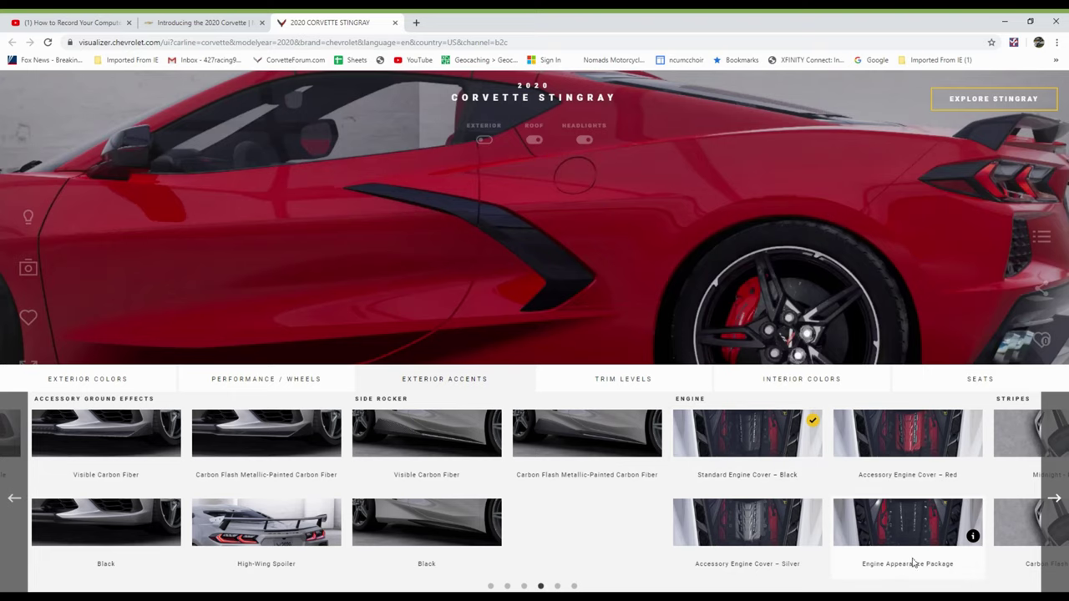
pyautogui.click(912, 532)
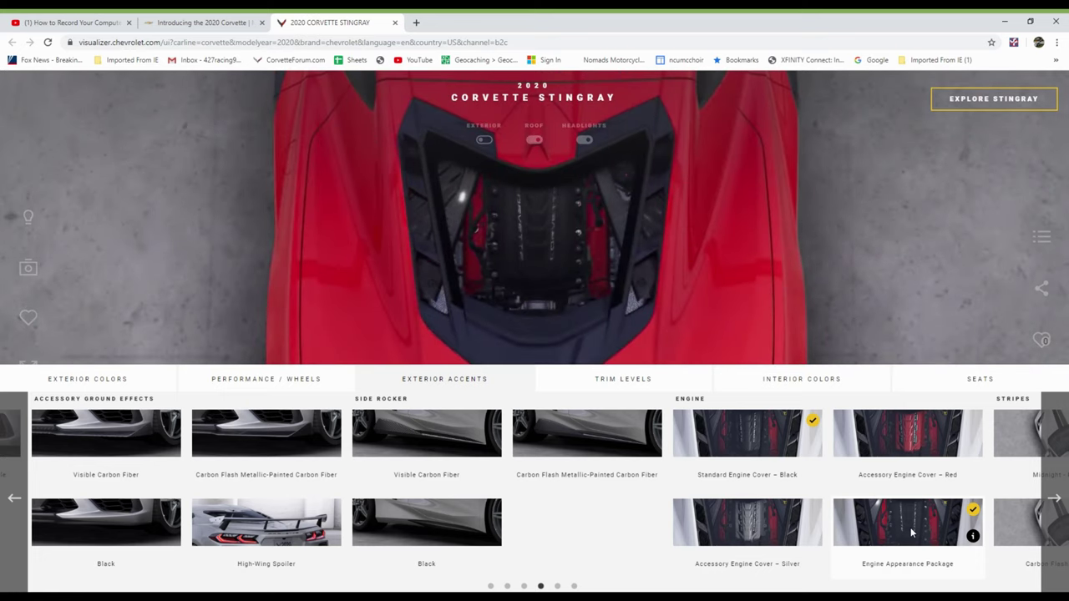
# - Page past the stripe options to the last exterior accents, then go to trim levels
pyautogui.click(1054, 500)
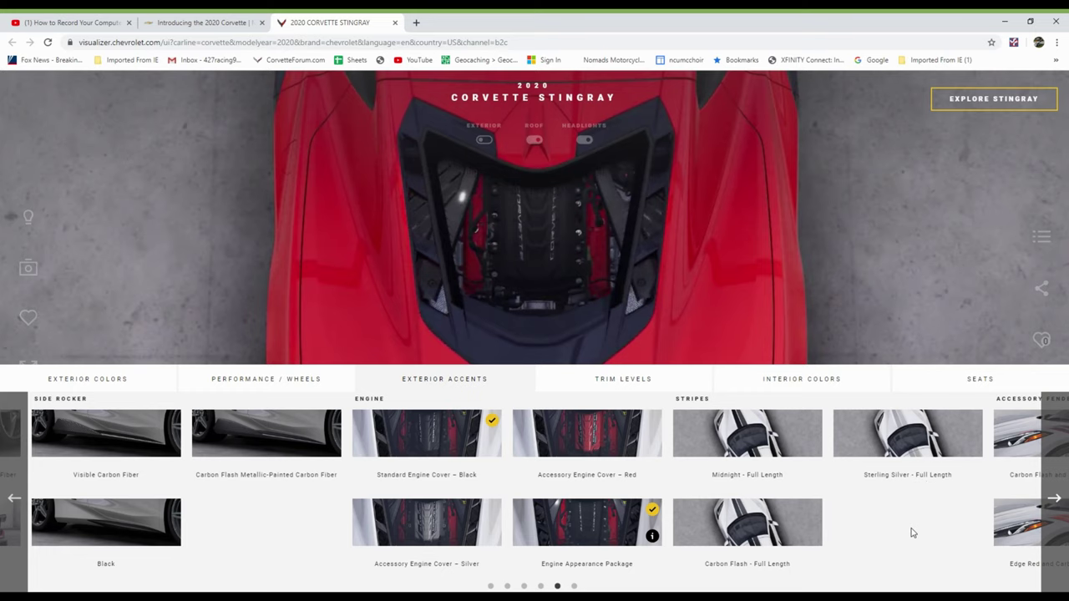
pyautogui.click(1055, 500)
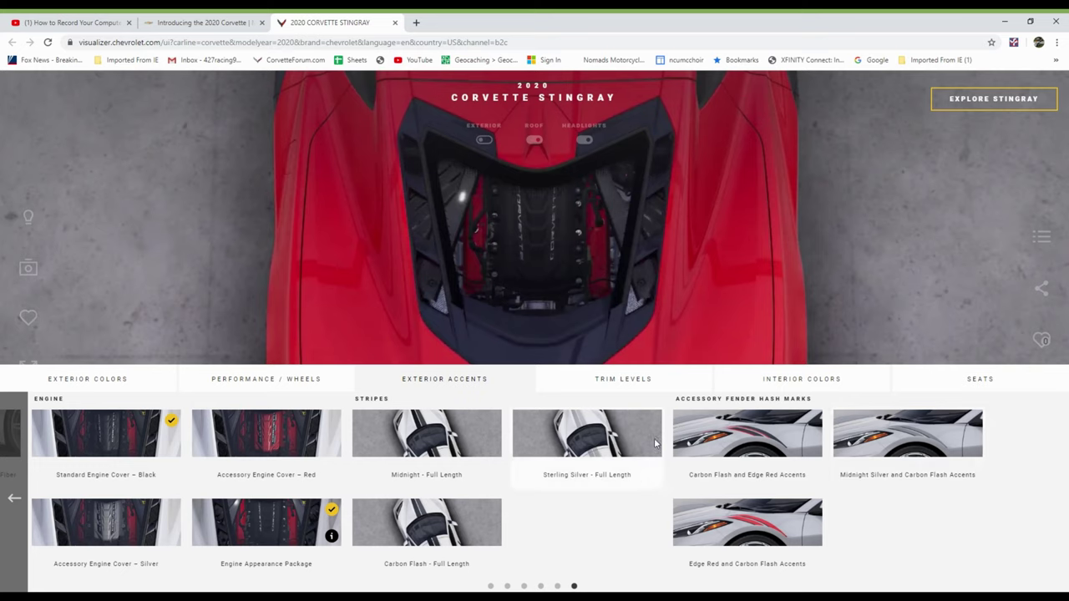
pyautogui.click(635, 384)
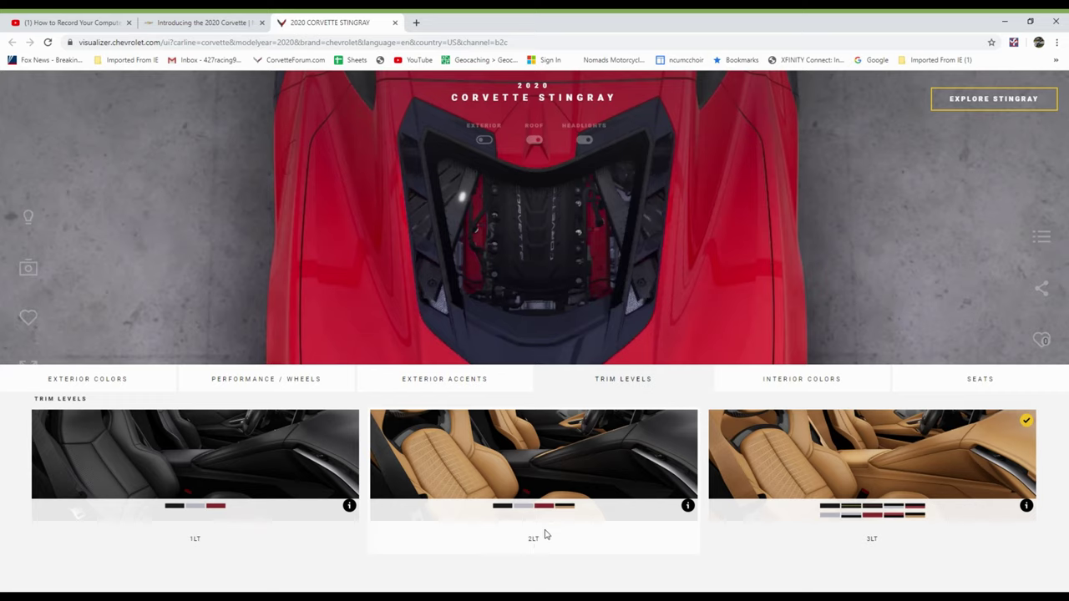
# - Choose the 2LT trim and the Natural interior colour
pyautogui.click(551, 468)
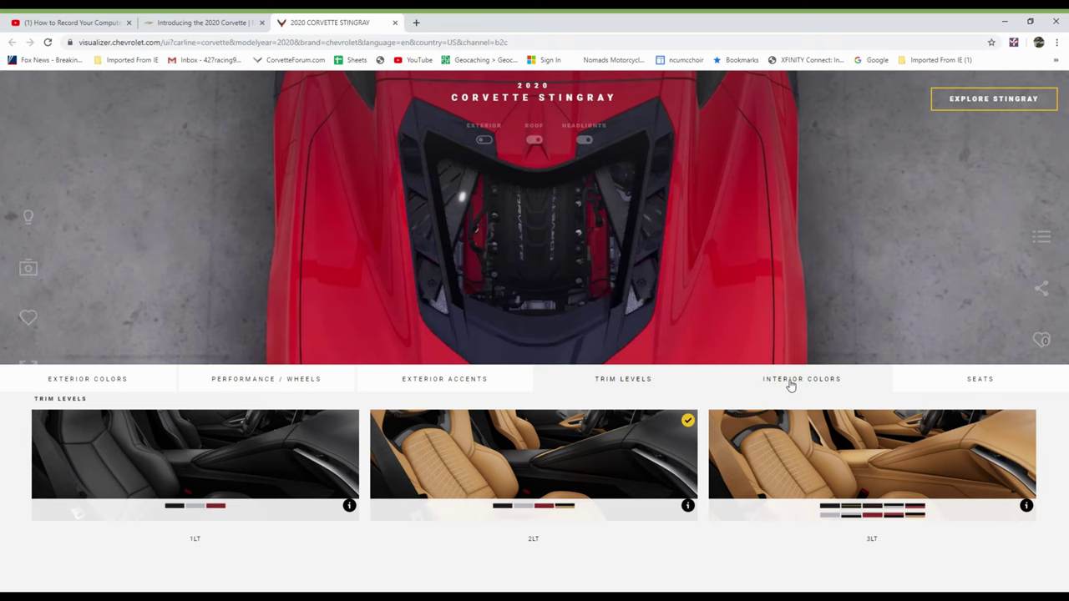
pyautogui.click(789, 384)
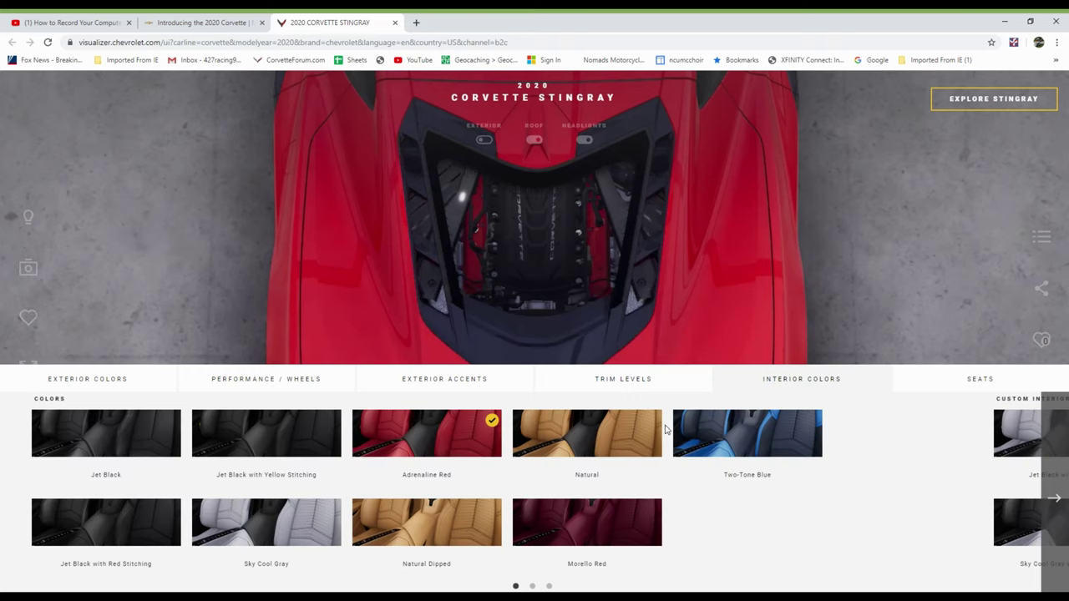
pyautogui.click(619, 436)
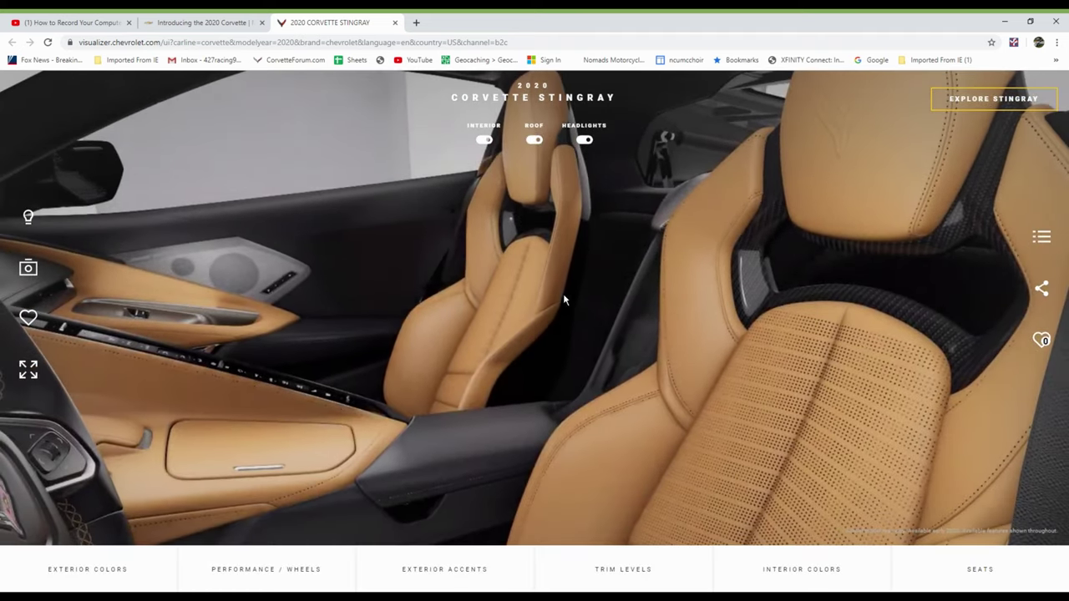
# - Rotate the Natural cabin, then browse the custom interior combinations and interior package
pyautogui.moveTo(534, 296); pyautogui.dragTo(733, 317)
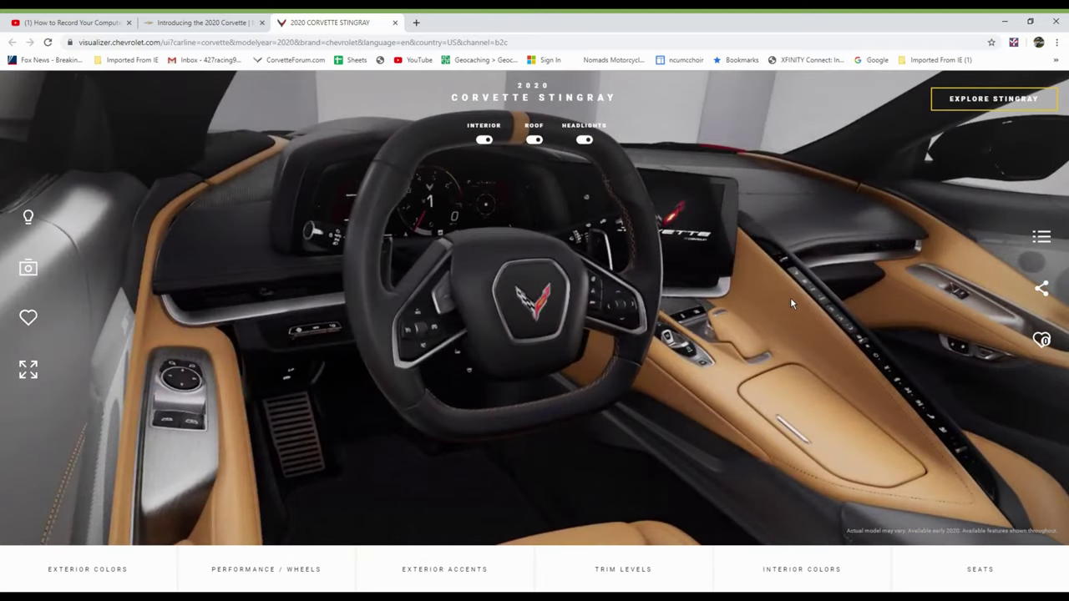
pyautogui.moveTo(789, 303); pyautogui.dragTo(577, 282)
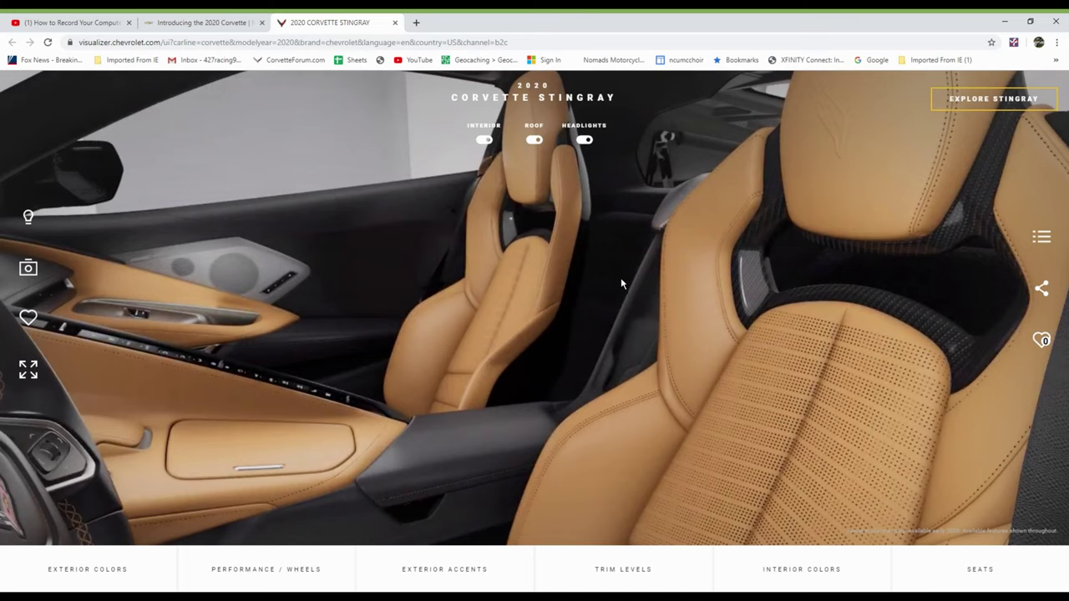
pyautogui.click(802, 571)
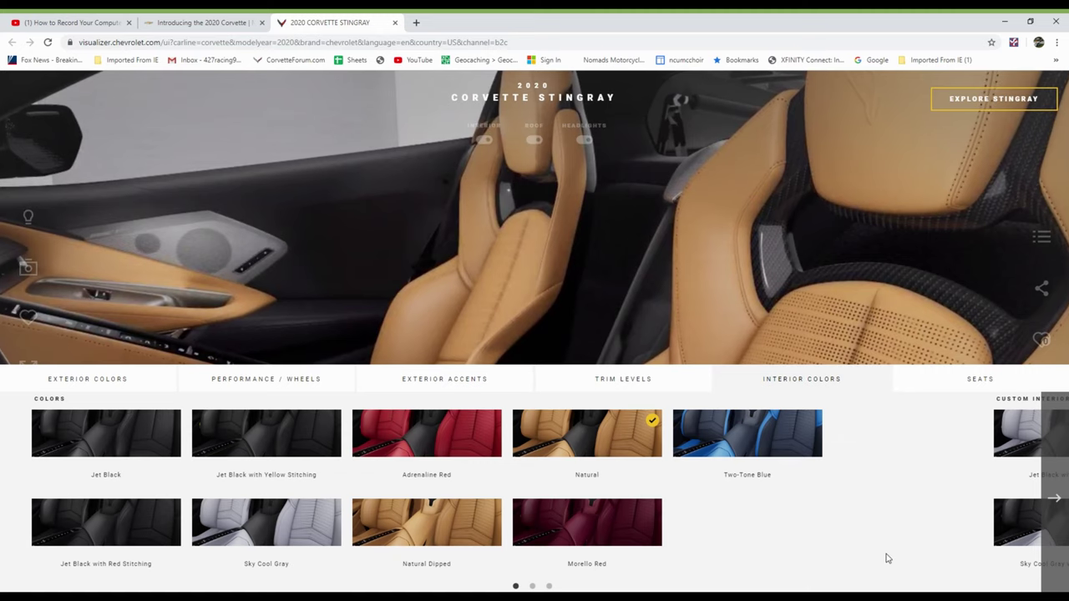
pyautogui.click(1057, 503)
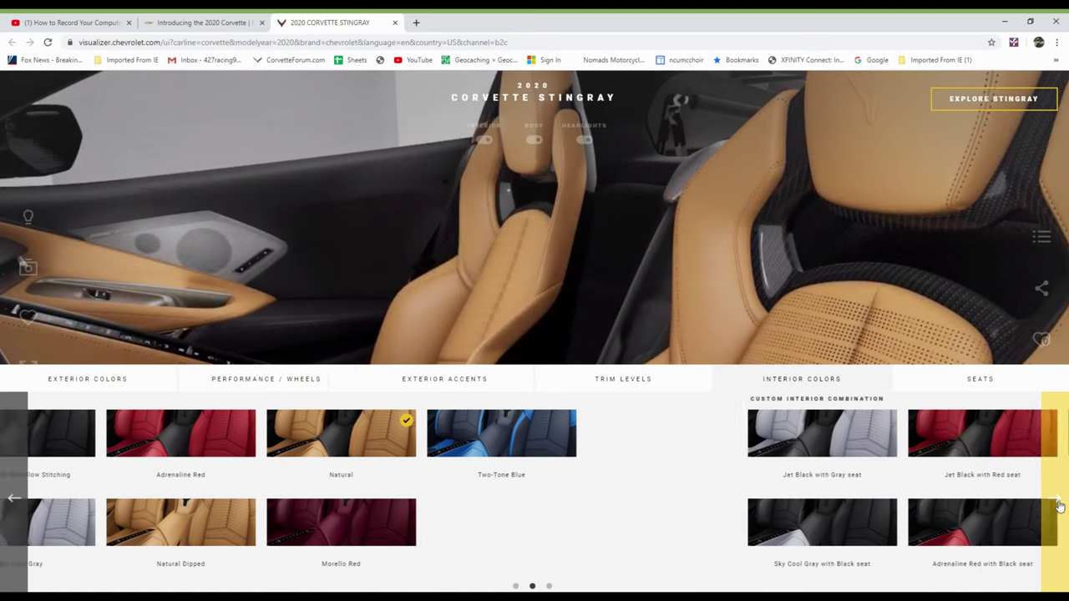
pyautogui.click(1057, 504)
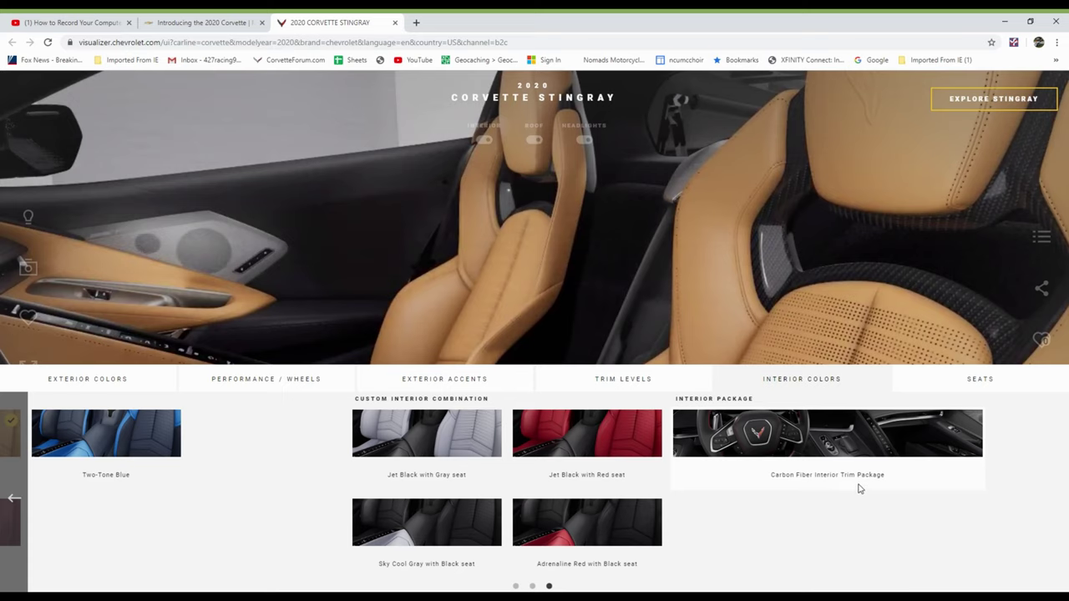
pyautogui.click(973, 384)
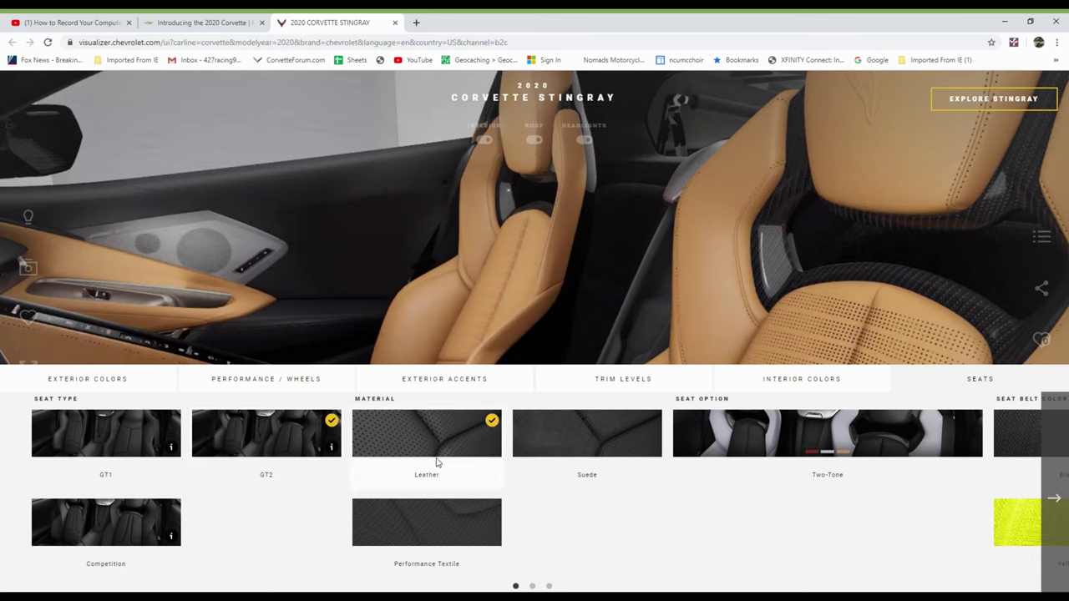
# - Enlarge the cabin view and rotate between the steering wheel, seats and dashboard
pyautogui.click(790, 276)
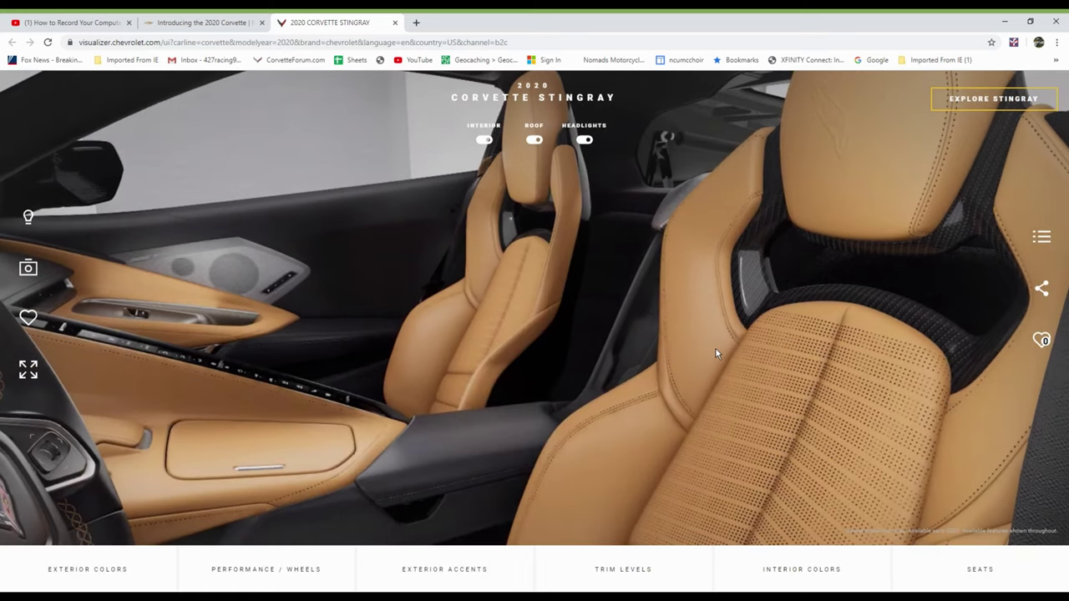
pyautogui.moveTo(754, 350); pyautogui.dragTo(818, 343)
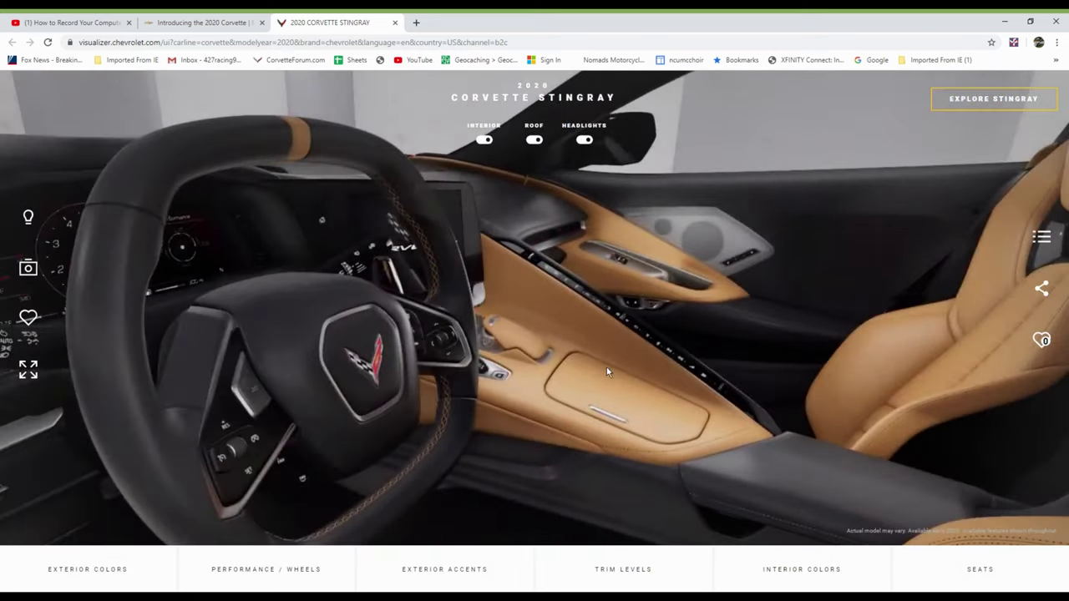
pyautogui.moveTo(606, 367); pyautogui.dragTo(656, 387)
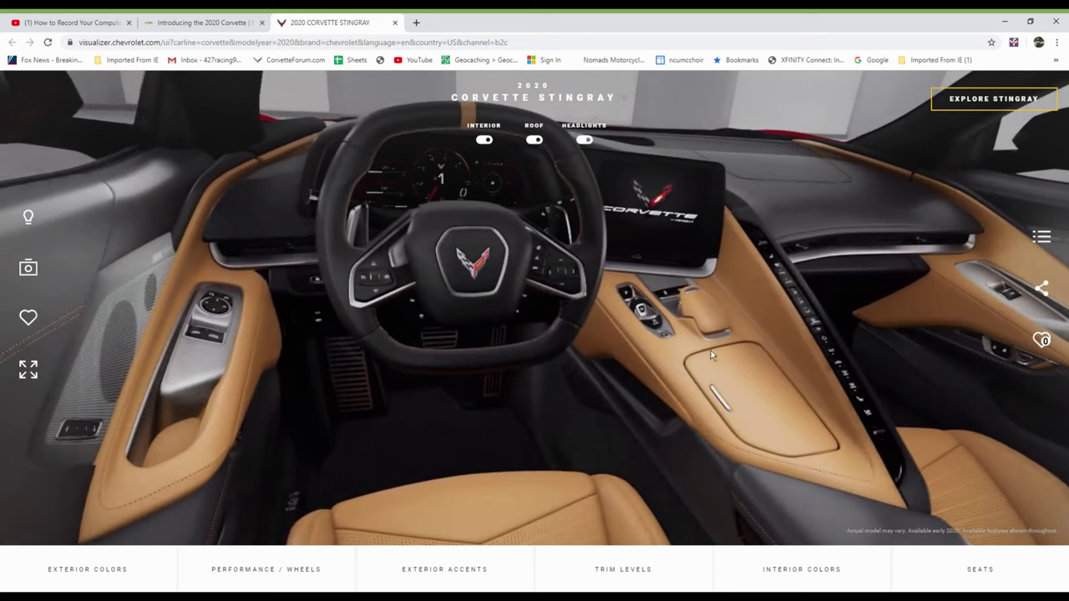
pyautogui.moveTo(703, 356); pyautogui.dragTo(480, 348)
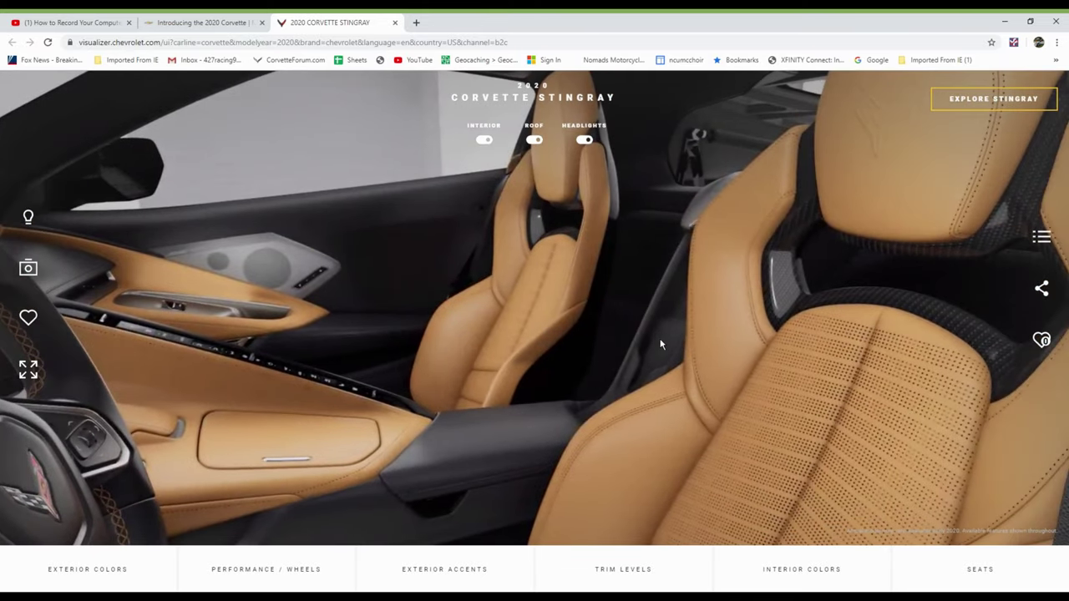
pyautogui.moveTo(660, 344); pyautogui.dragTo(591, 312)
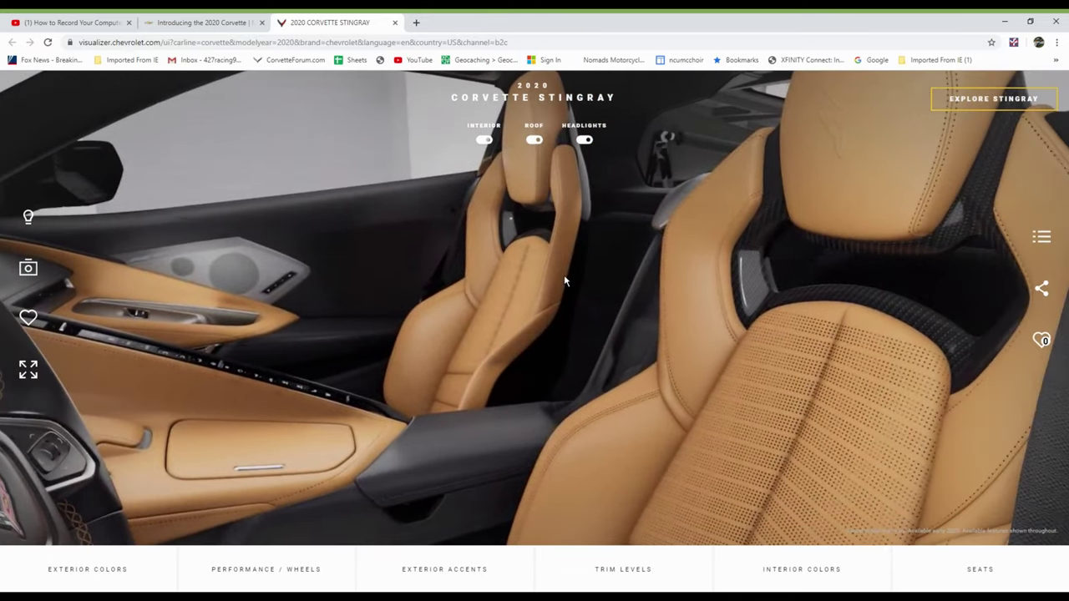
pyautogui.moveTo(425, 302); pyautogui.dragTo(550, 287)
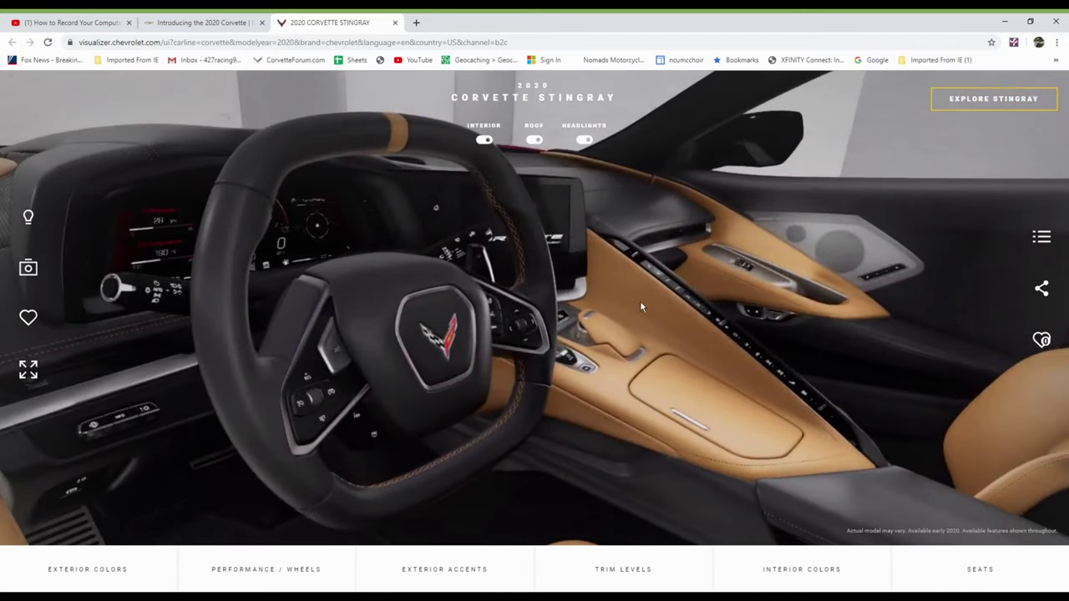
pyautogui.moveTo(640, 307); pyautogui.dragTo(662, 298)
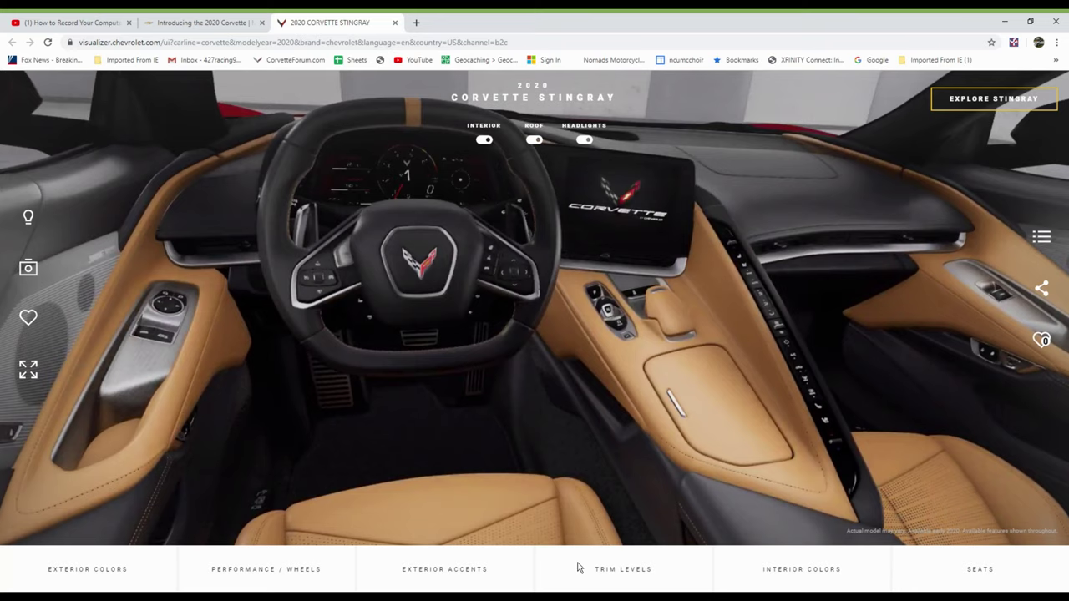
# - Page the seat choices to Seat Belt Color to confirm Black belts
pyautogui.click(972, 570)
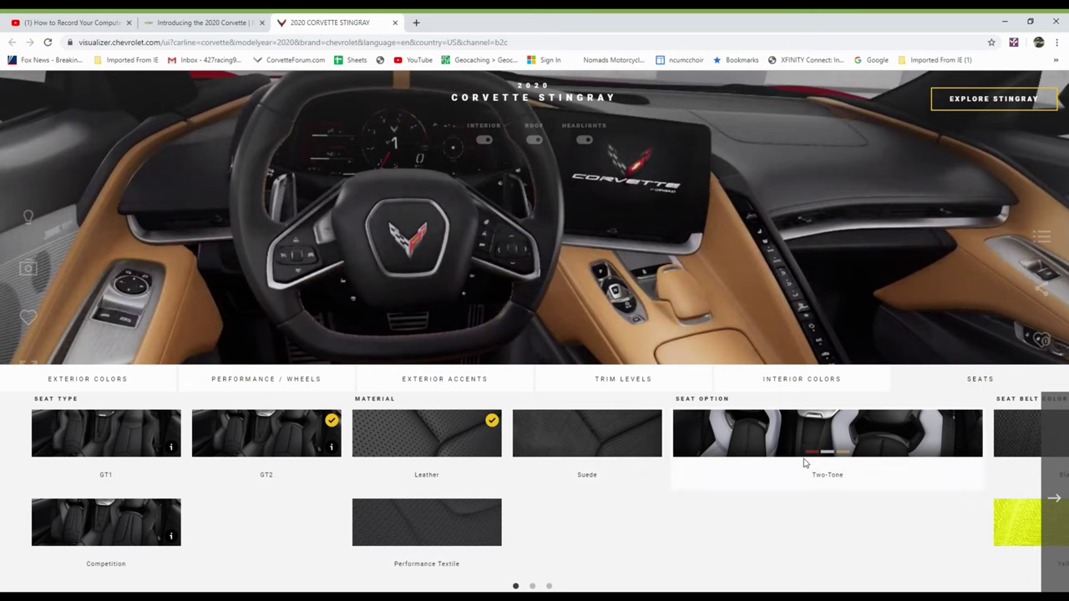
pyautogui.click(1058, 499)
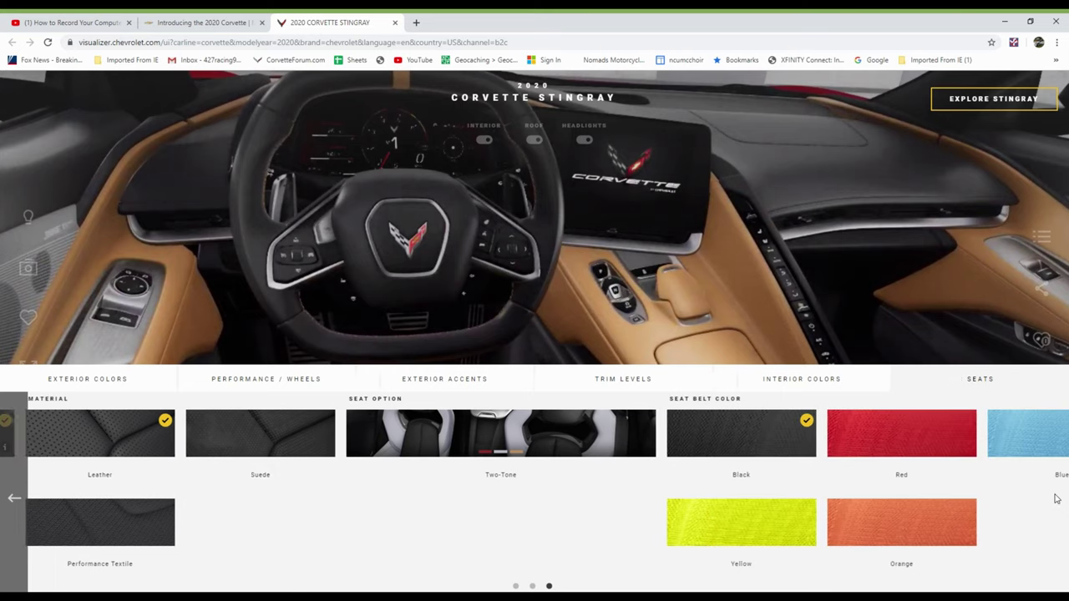
pyautogui.click(1054, 498)
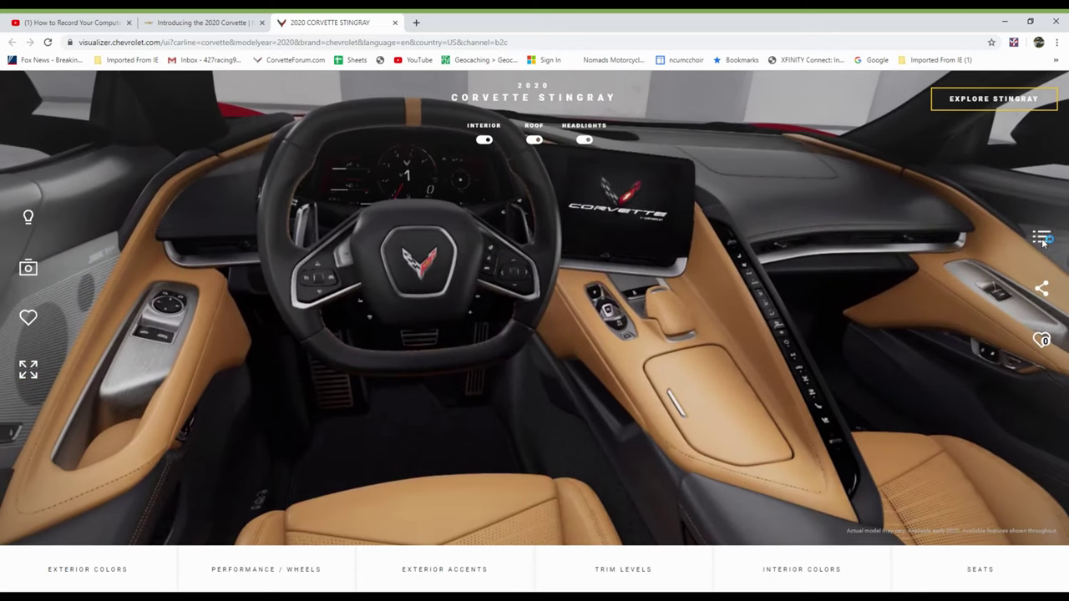
# - Show the vehicle summary and review the Torch Red, Z51, 2LT Natural and GT2 seat options
pyautogui.click(1042, 240)
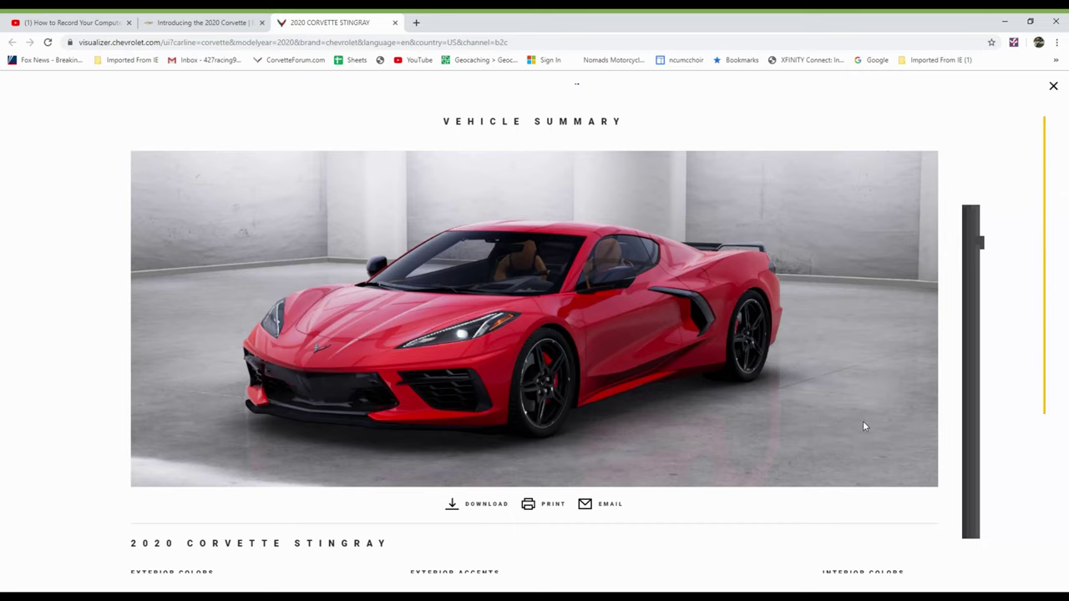
pyautogui.scroll(-2, 847, 415)
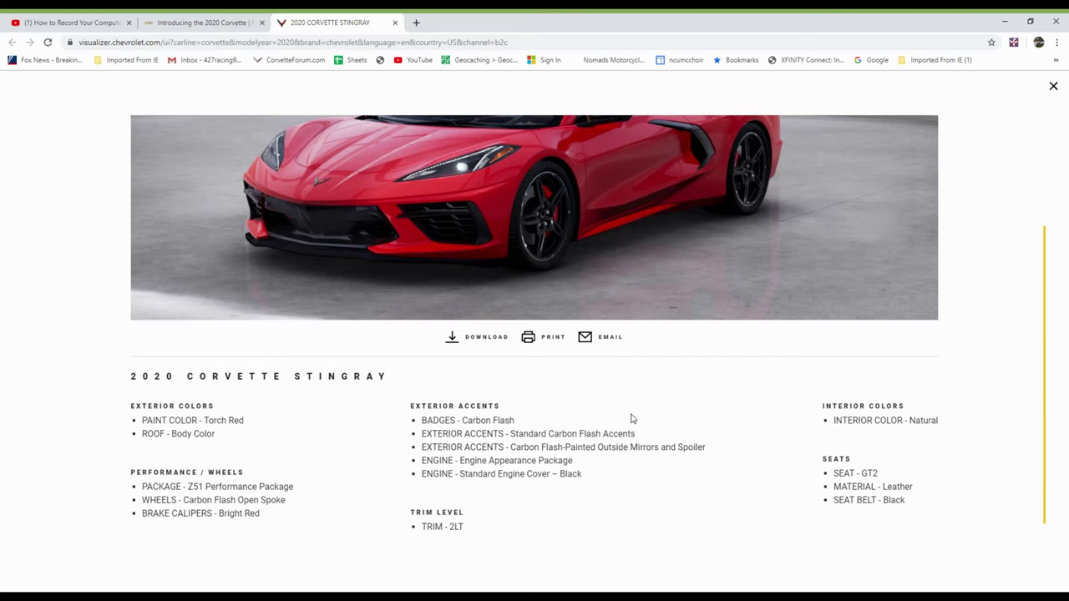
pyautogui.scroll(-1, 632, 419)
pyautogui.scroll(1, 628, 424)
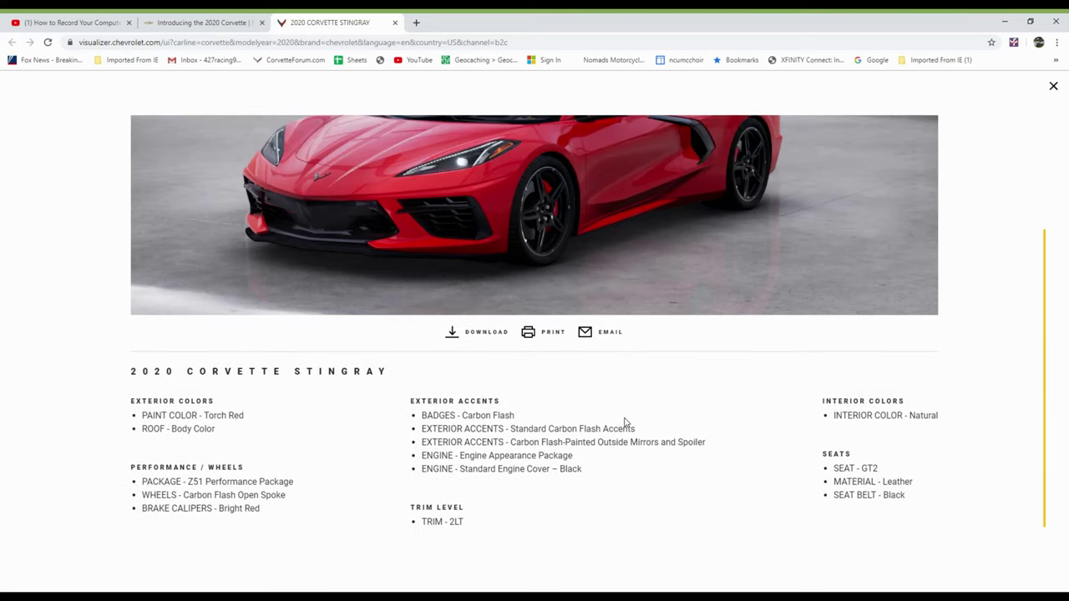